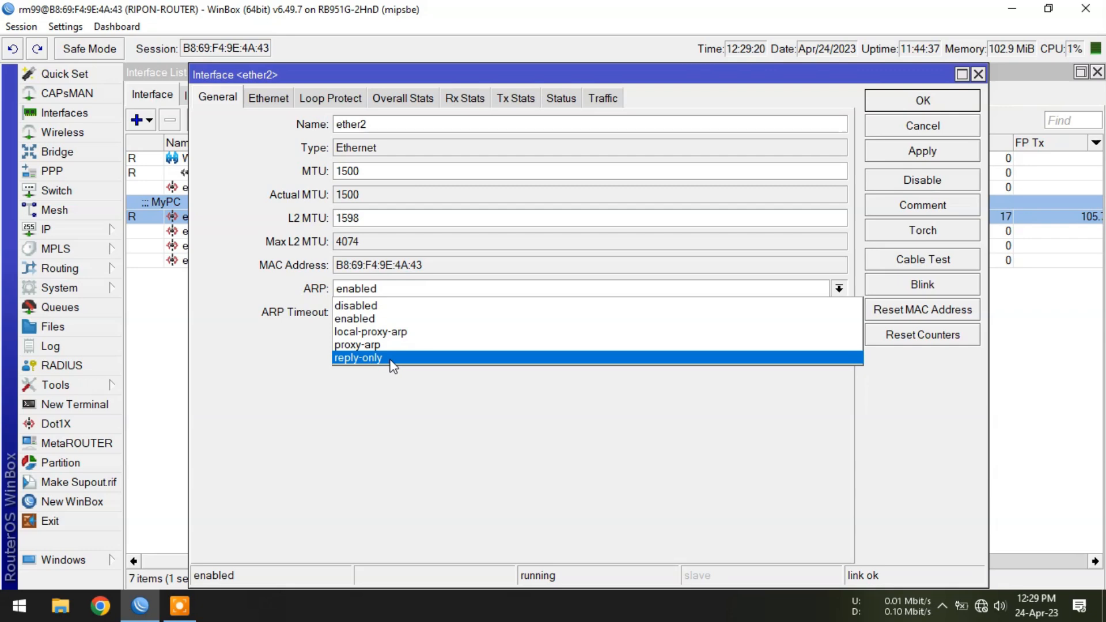
Set the ether2 interface's ARP mode to reply-only and save the interface settings
left_click(920, 158)
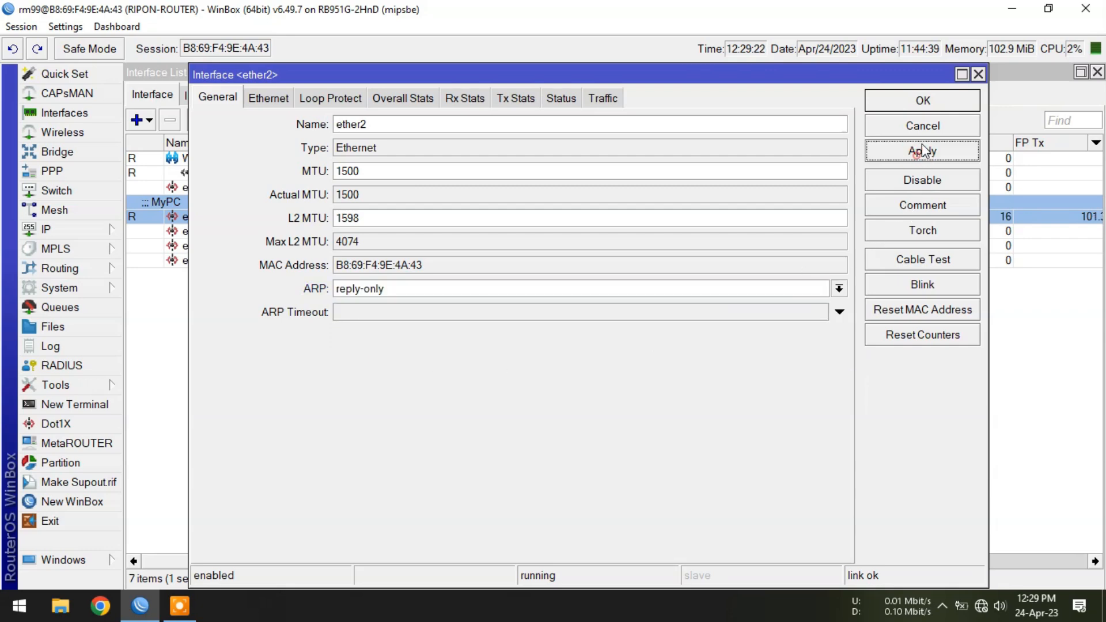
left_click(927, 102)
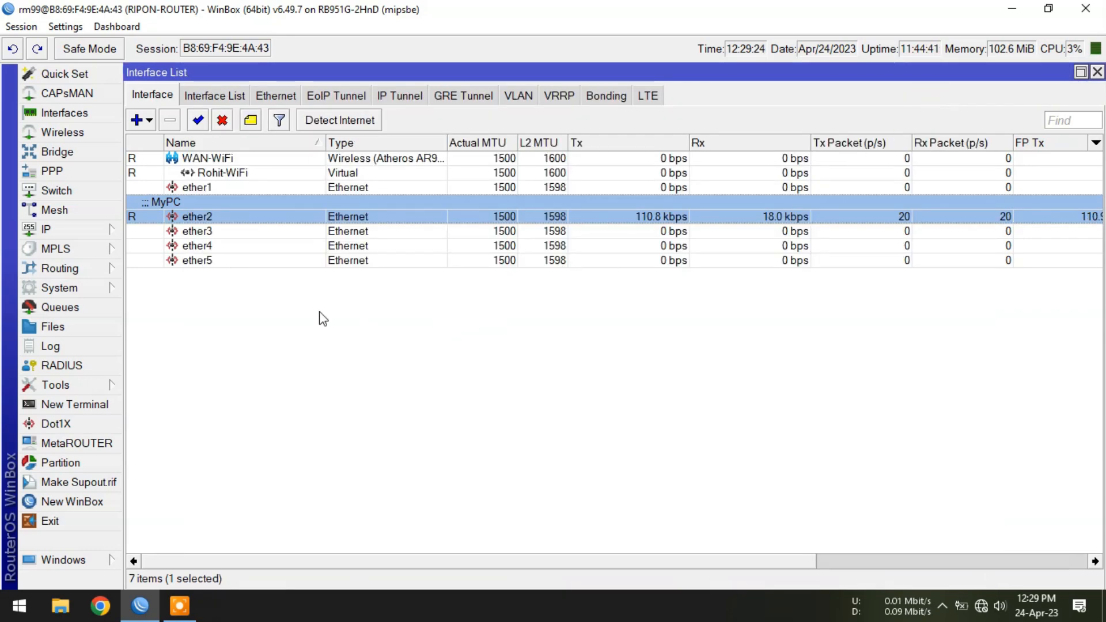
Add the IP address 192.168.50.1/24 to the ether2 interface in the router's address list
left_click(74, 229)
left_click(159, 132)
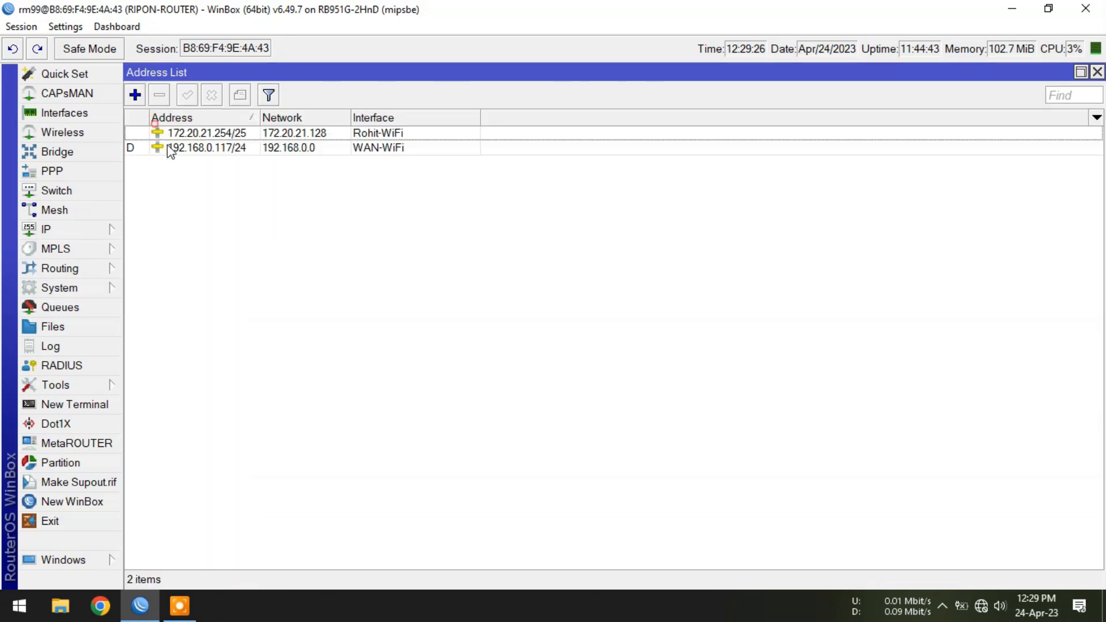
left_click(134, 95)
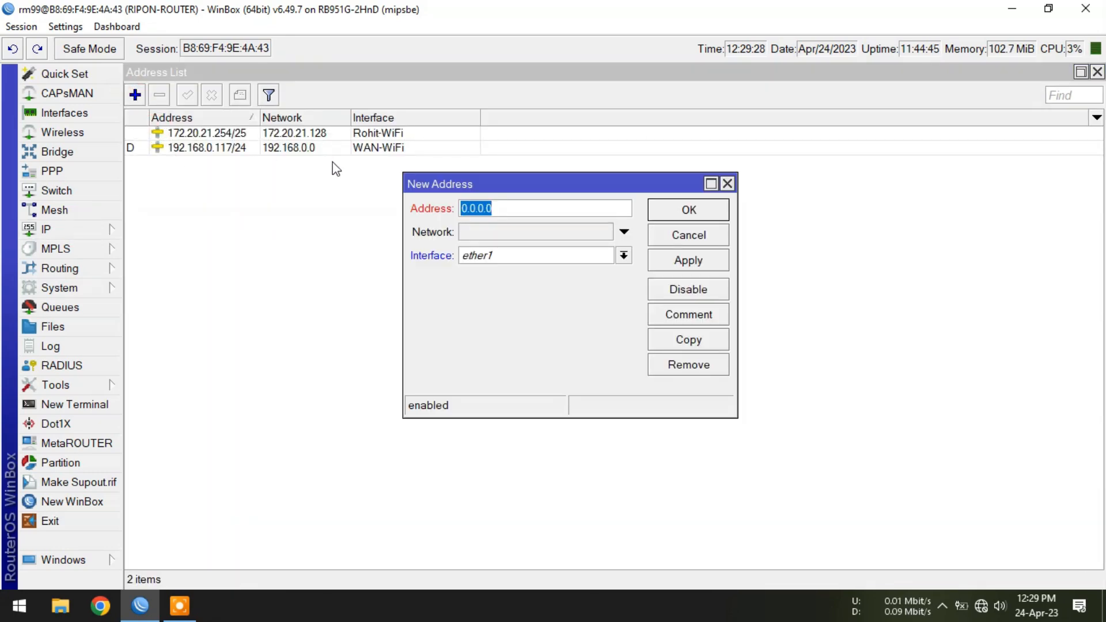
type("192.168.")
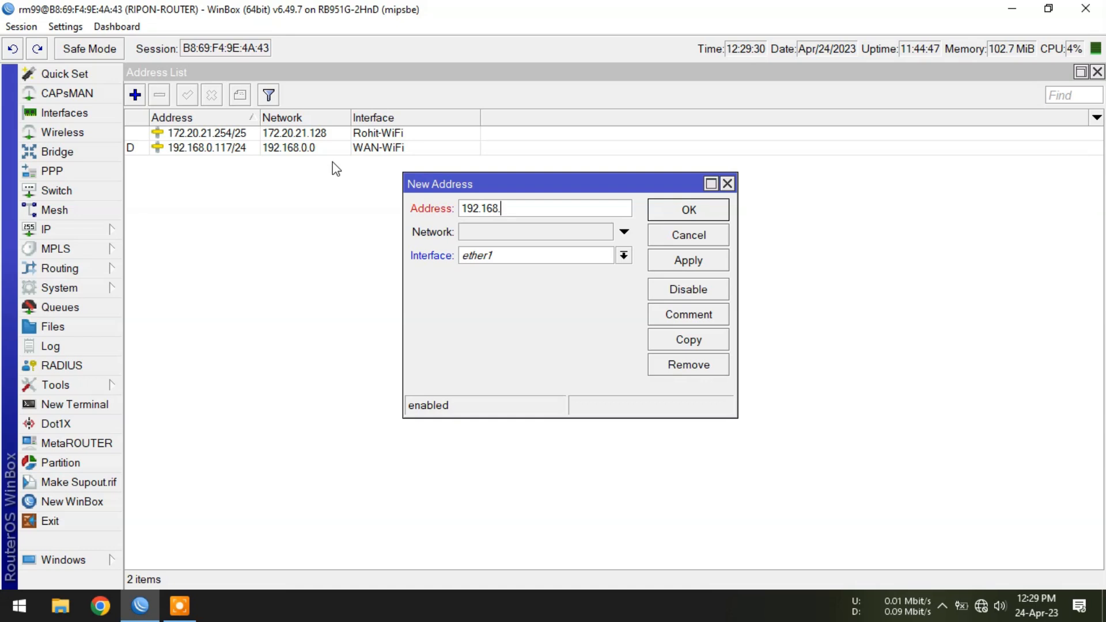
type("52.1/24")
left_click(499, 255)
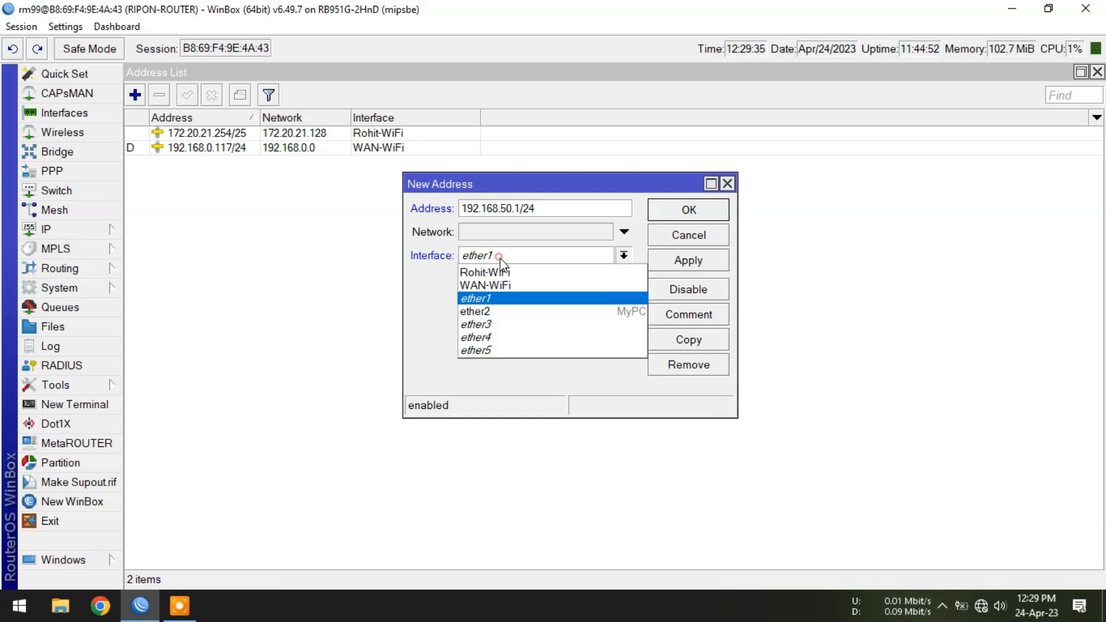
left_click(529, 311)
left_click(687, 259)
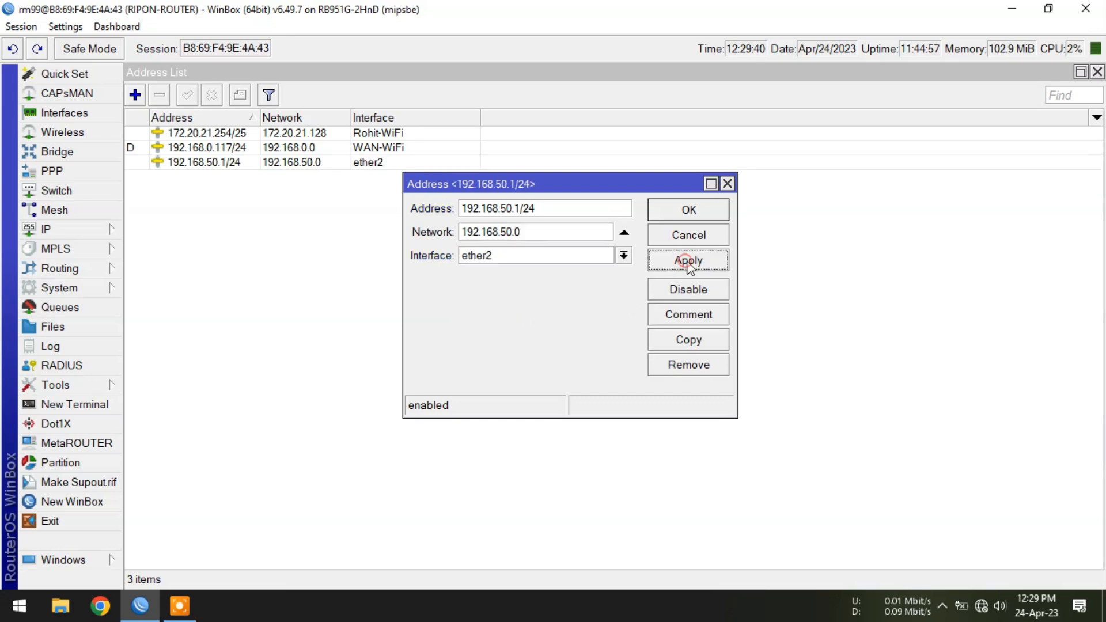
left_click(690, 211)
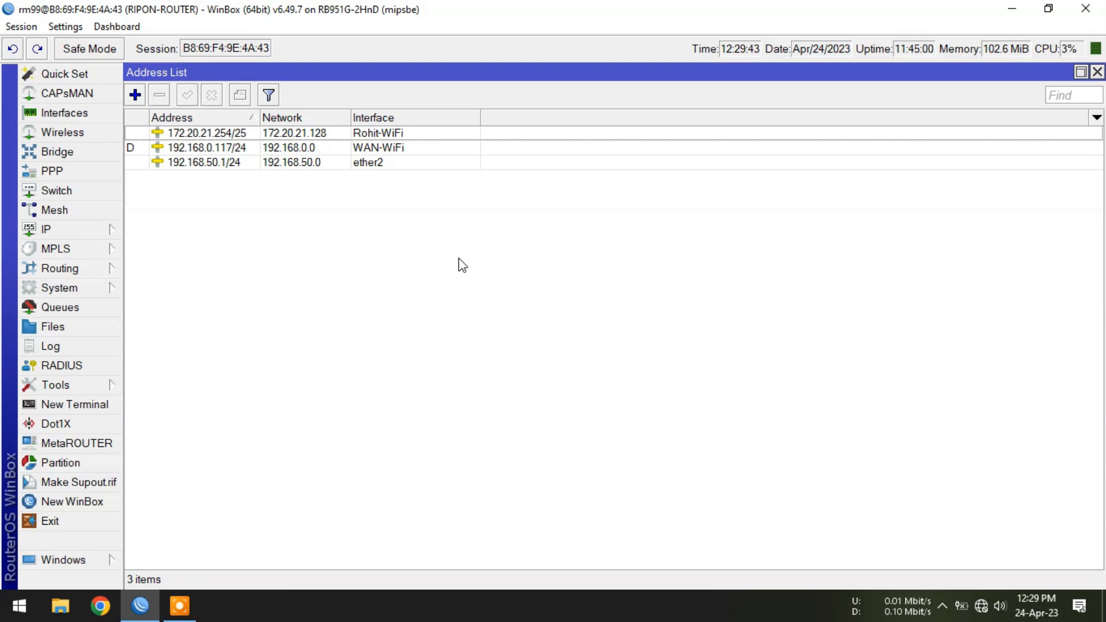
Create a new ARP entry with IP address 192.168.50.10 and open its MAC address for editing
left_click(101, 229)
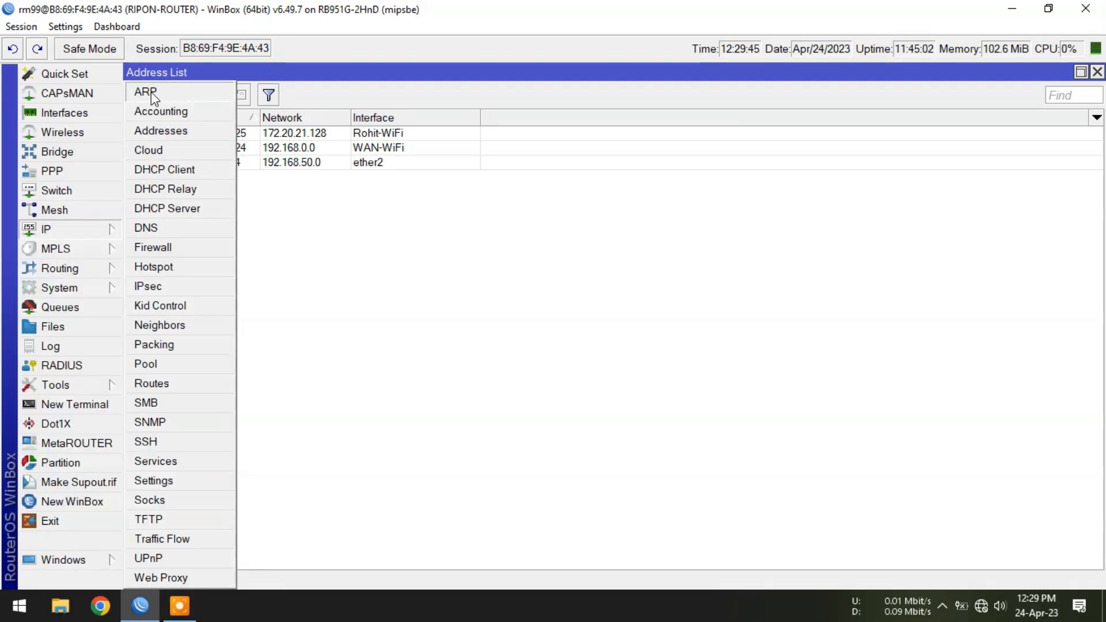
left_click(146, 91)
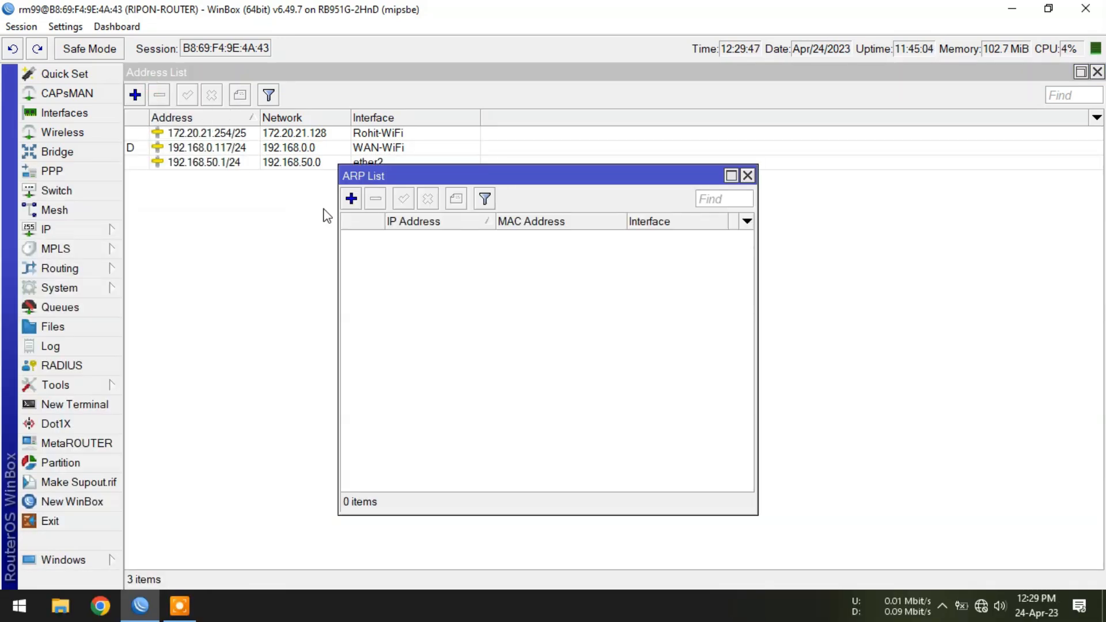
left_click(351, 199)
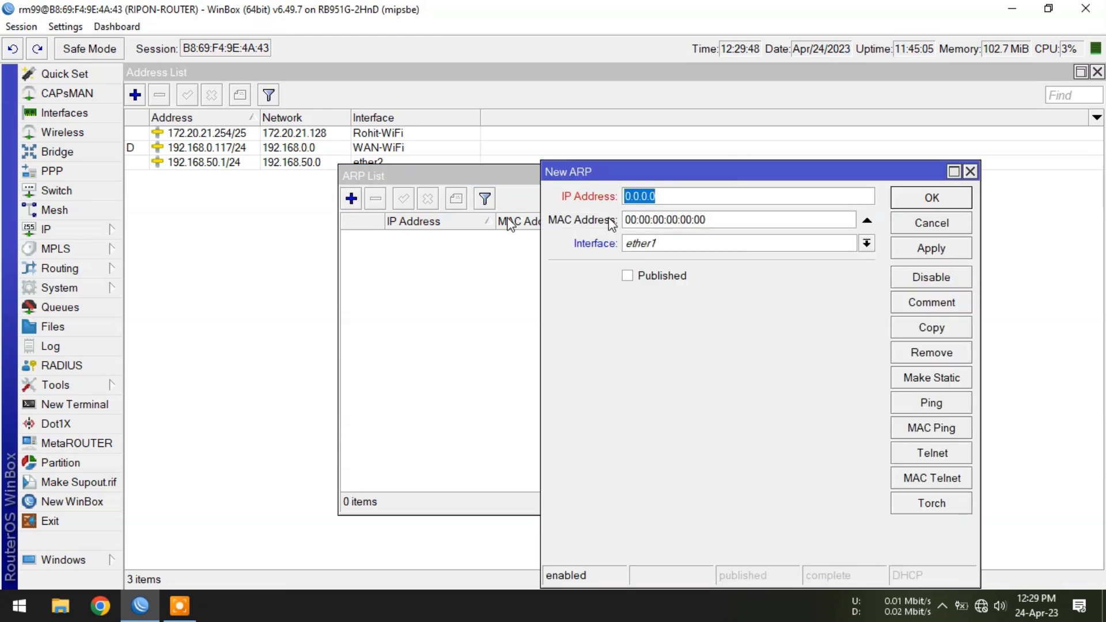
type("19")
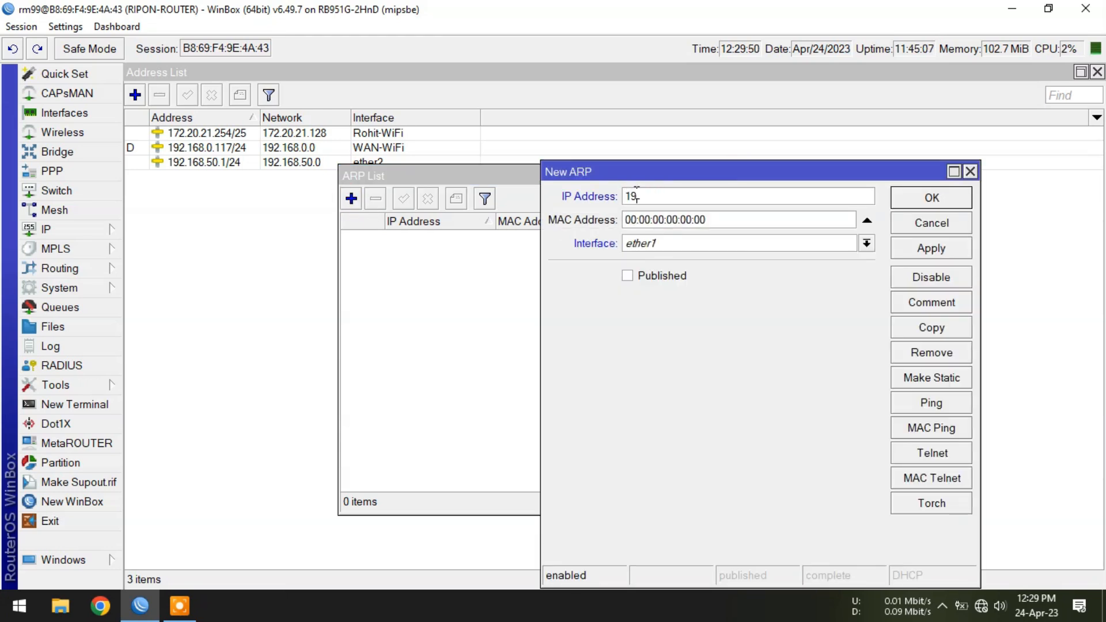
type("2.168.50.10")
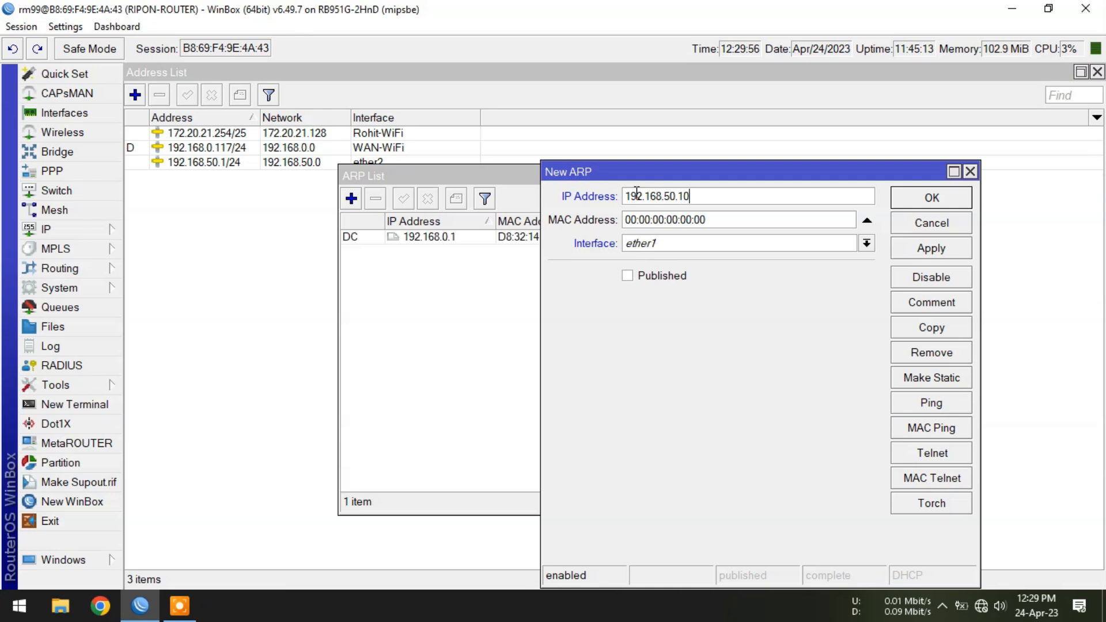
double_click(733, 218)
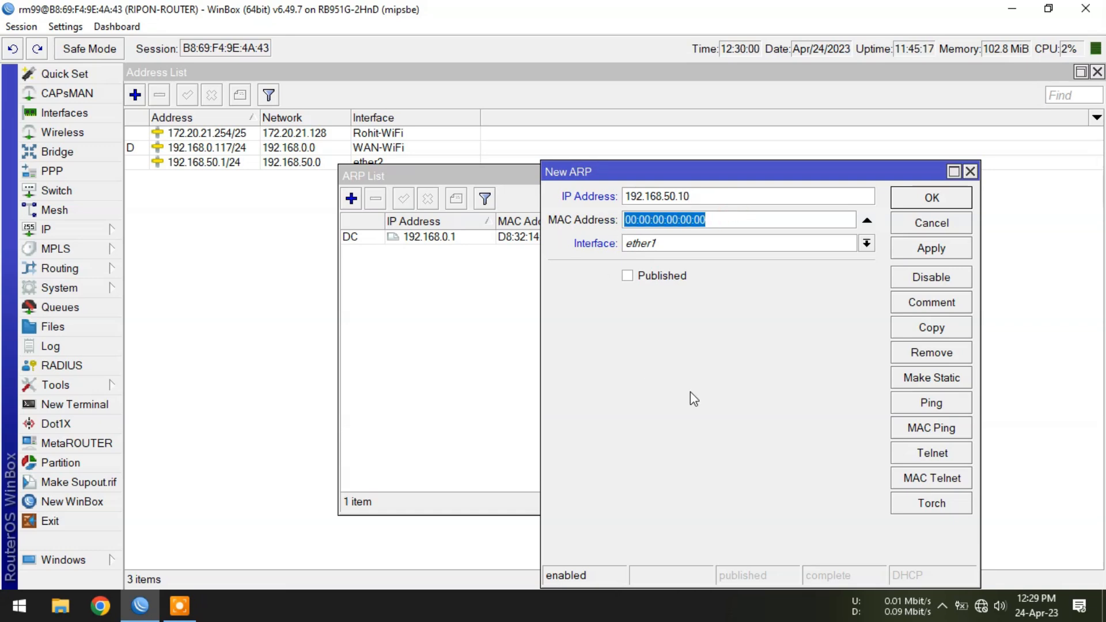
Switch to the Windows network settings and view the computer's network adapters from the Ethernet page
right_click(982, 613)
left_click(980, 588)
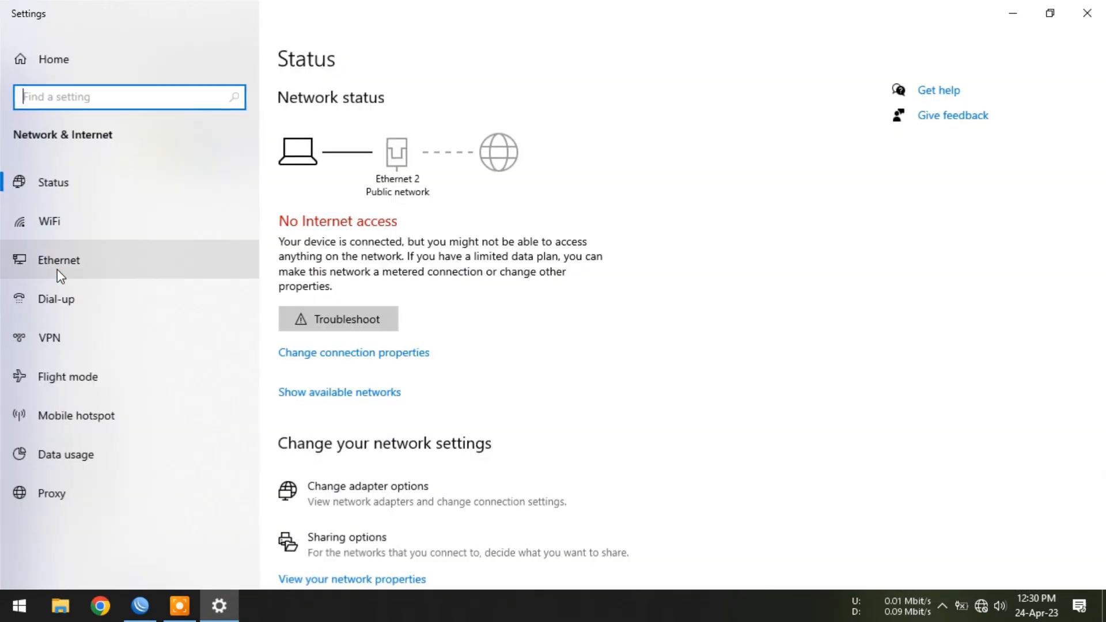
left_click(57, 262)
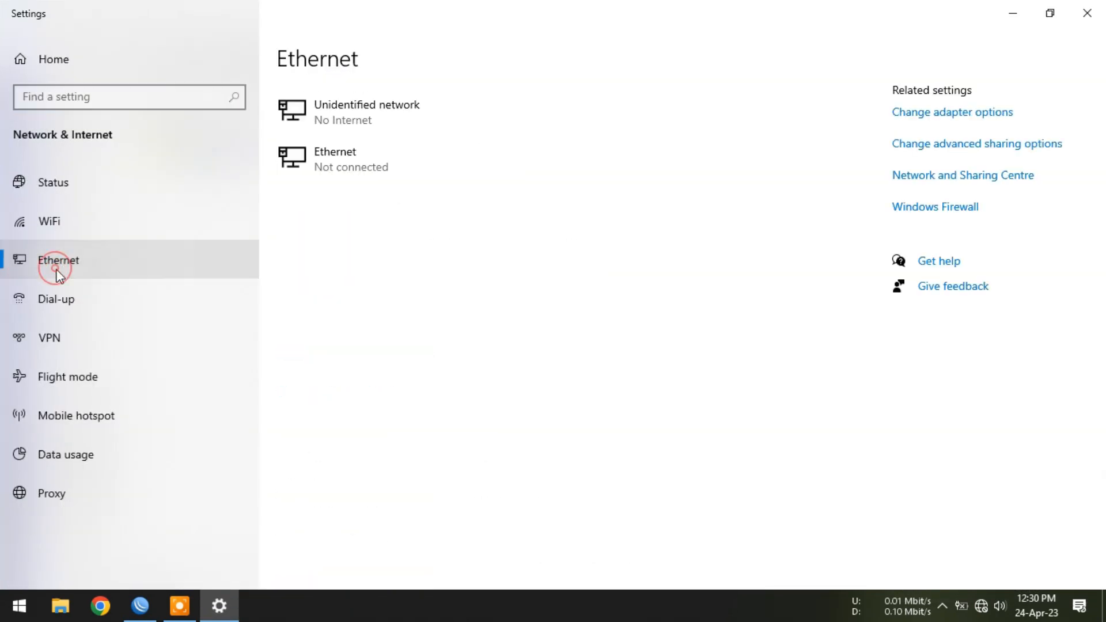
left_click(958, 112)
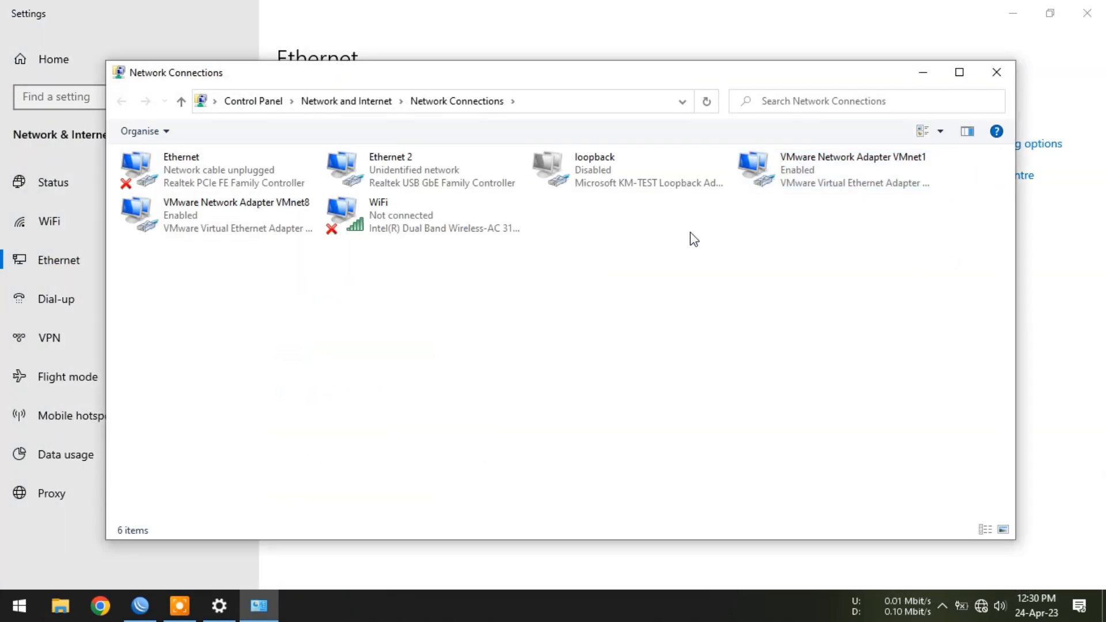
Open Command Prompt and run ipconfig /all
left_click(10, 613)
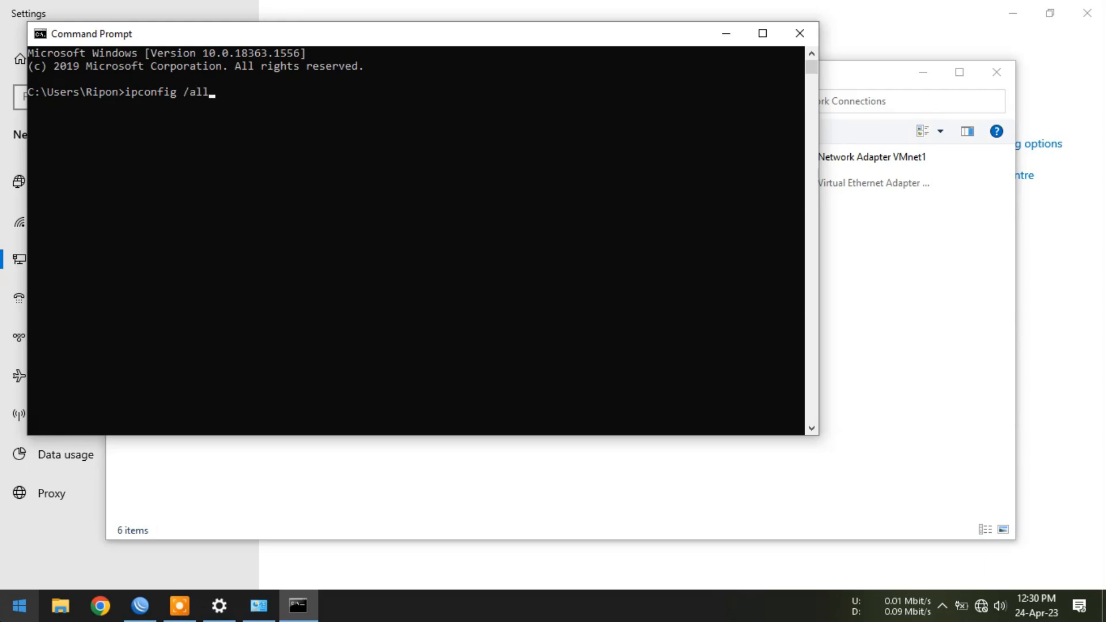
key("Return")
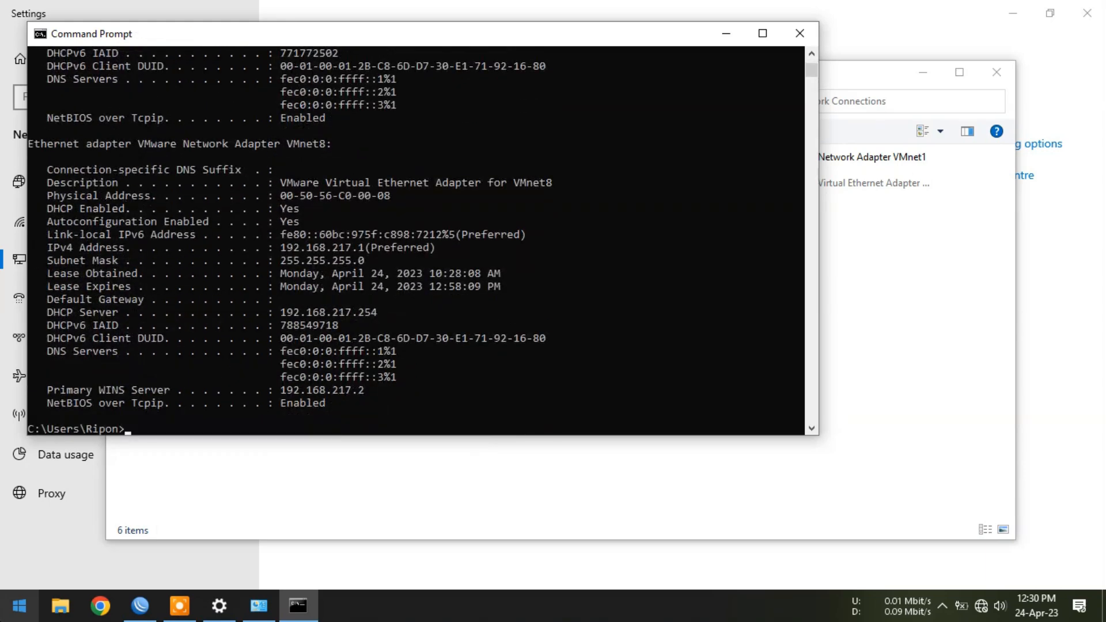
Copy the physical address of the Ethernet 2 adapter from the ipconfig output
scroll(278, 265, "up", 13)
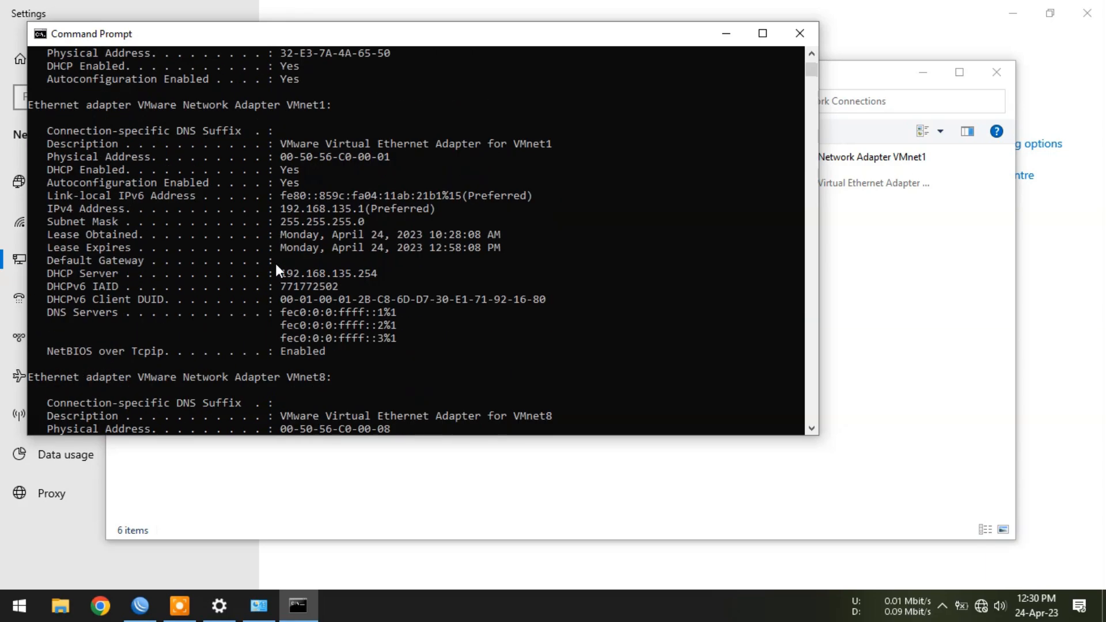
scroll(276, 264, "up", 13)
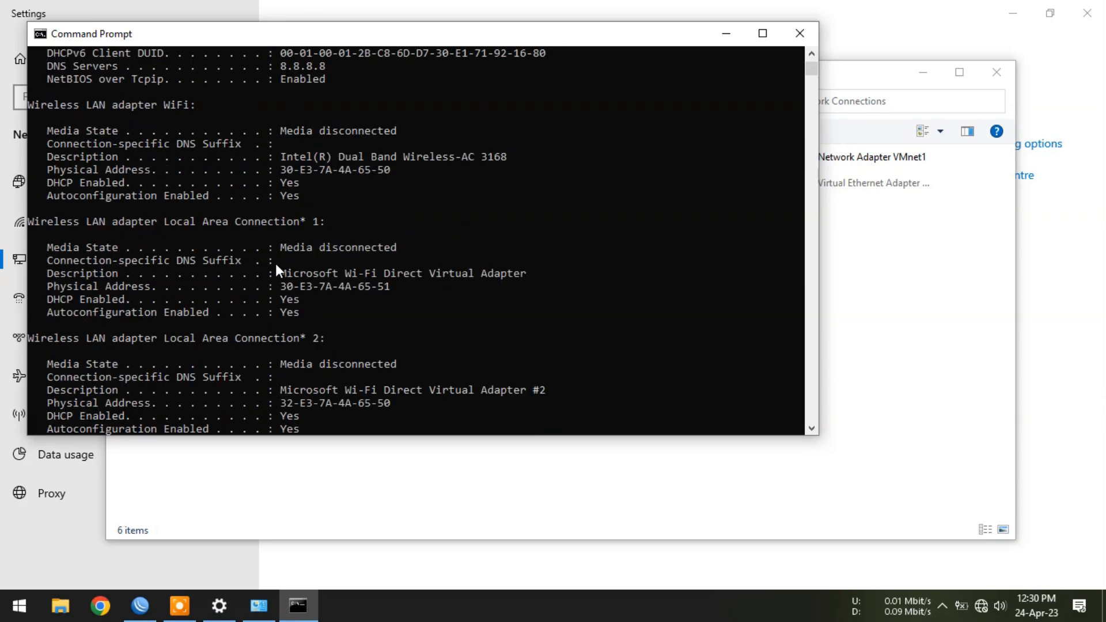
scroll(275, 264, "up", 2)
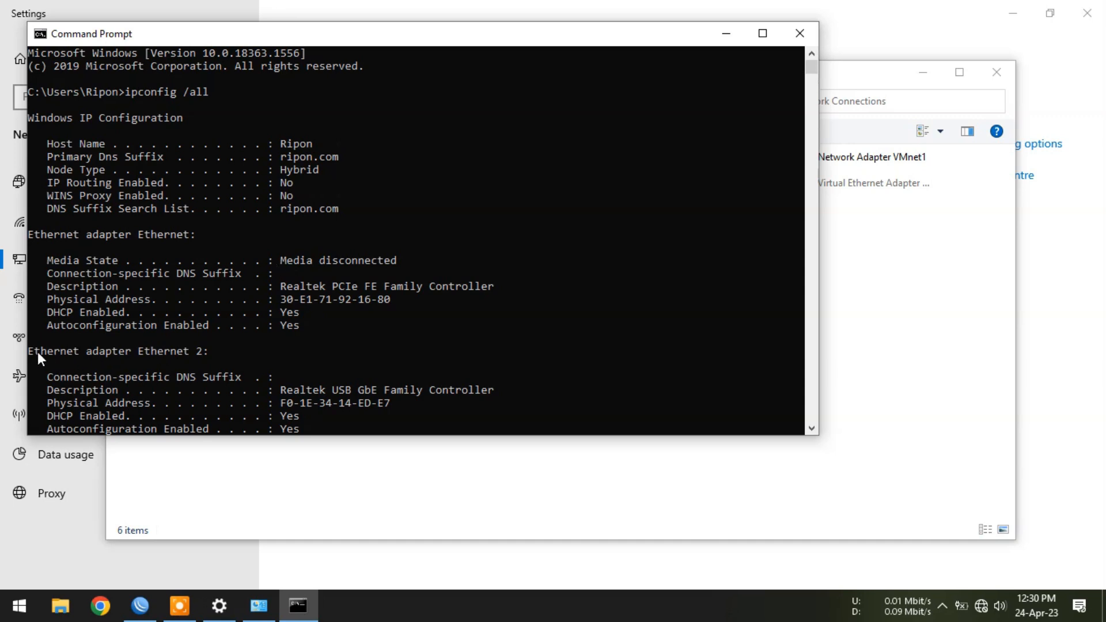
left_click_drag(33, 350, 175, 352)
left_click_drag(496, 39, 621, 217)
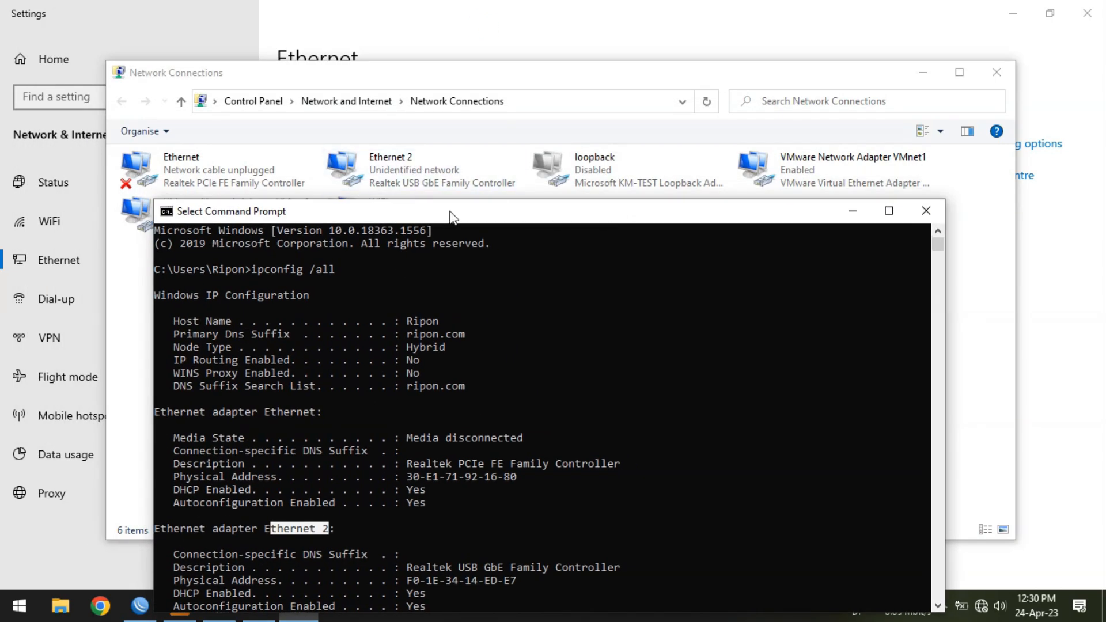
left_click_drag(452, 212, 432, 91)
scroll(268, 444, "down", 2)
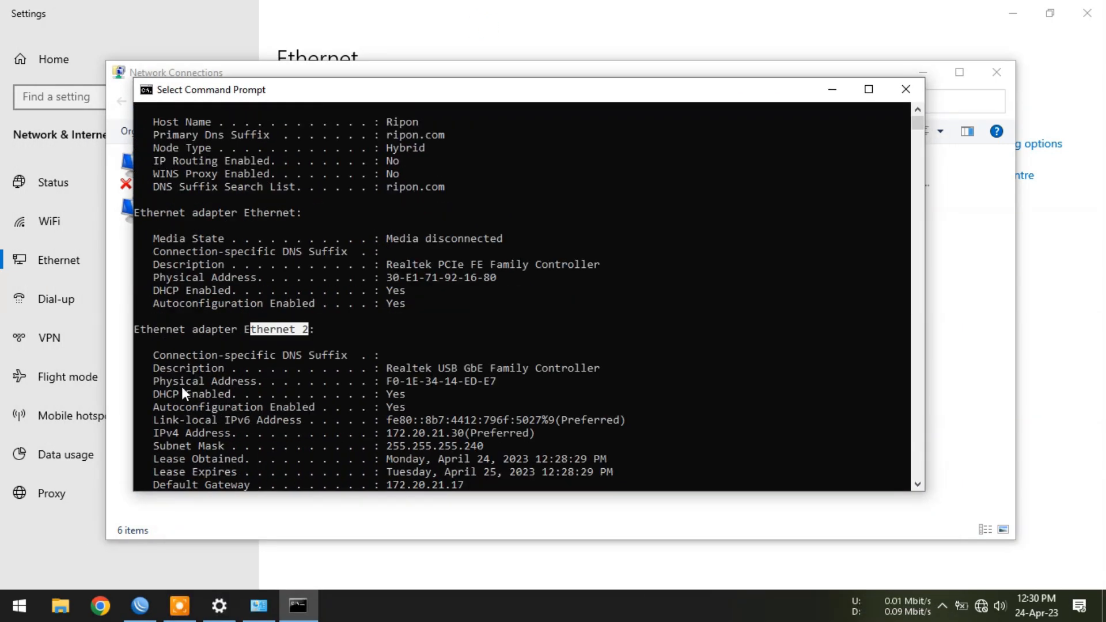
left_click_drag(154, 383, 257, 383)
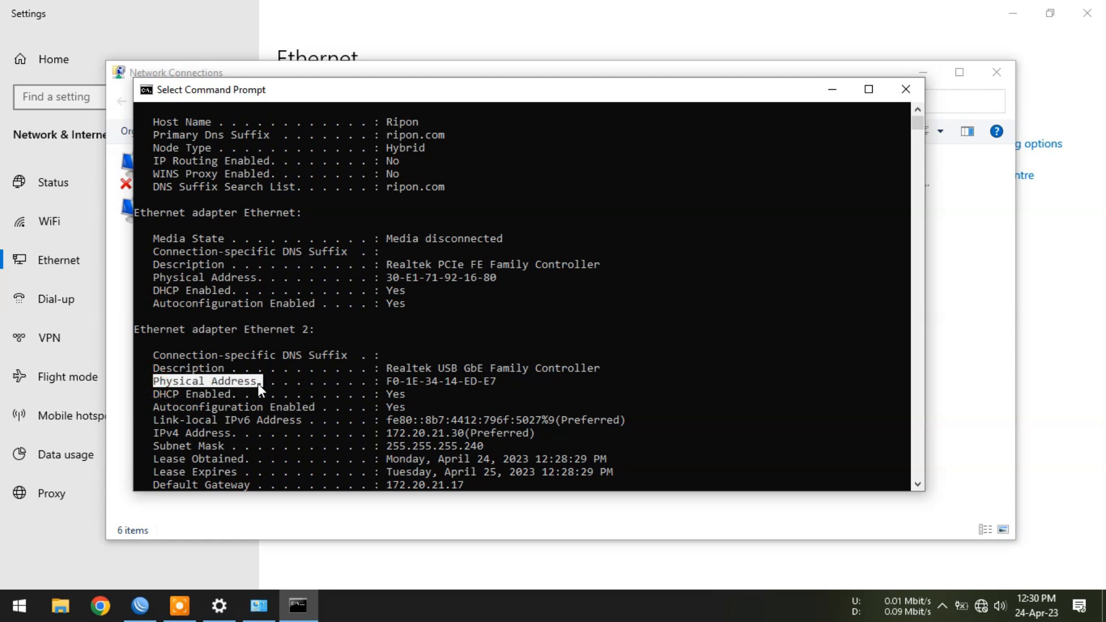
left_click_drag(387, 380, 485, 386)
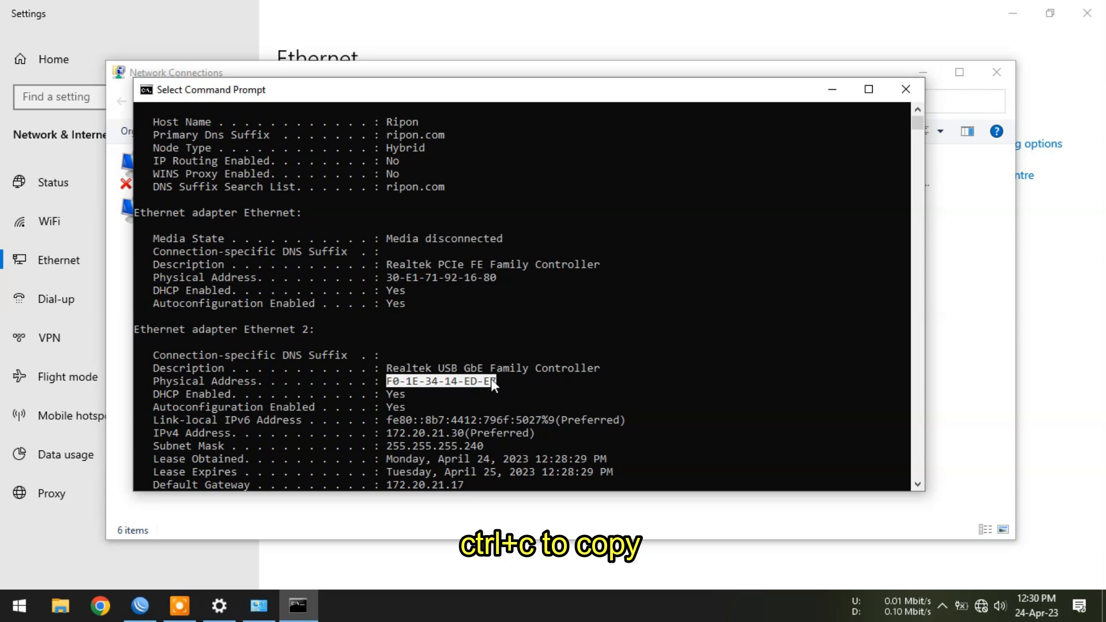
key("ctrl+c")
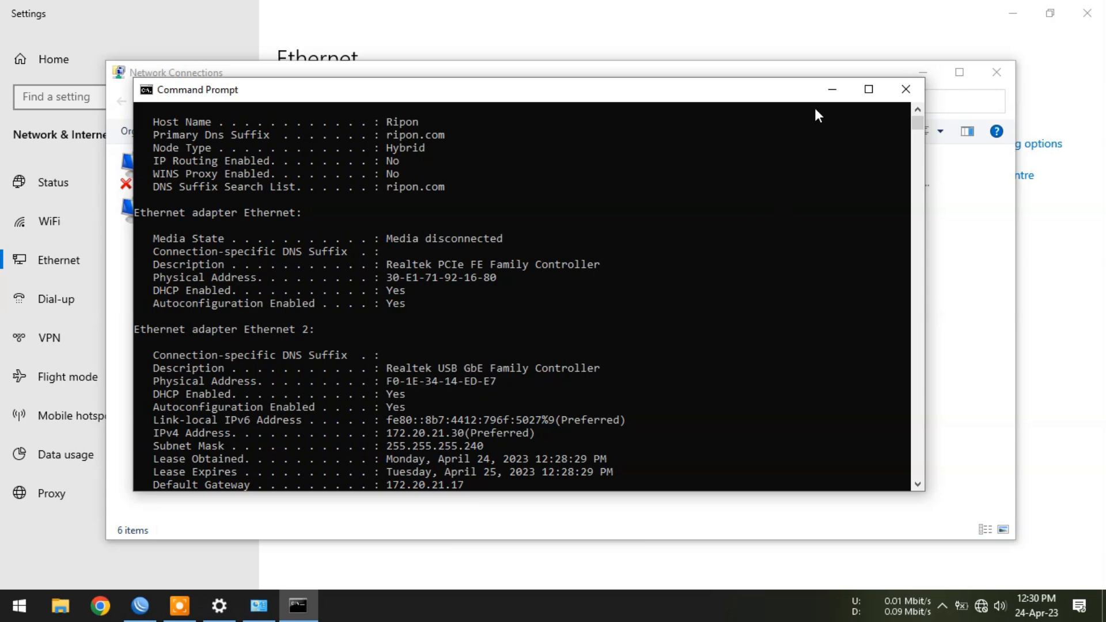
Switch back to WinBox, complete the ARP entry with the copied MAC address F0-1E-34-14-ED-E7 and interface ether2, and save it
left_click(140, 606)
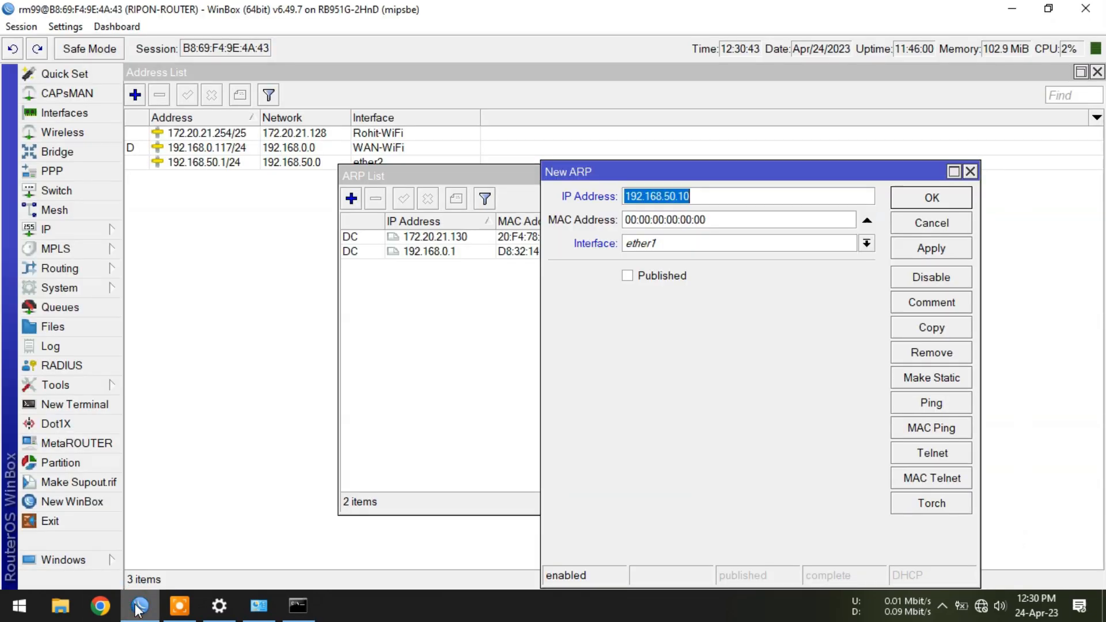
left_click(749, 221)
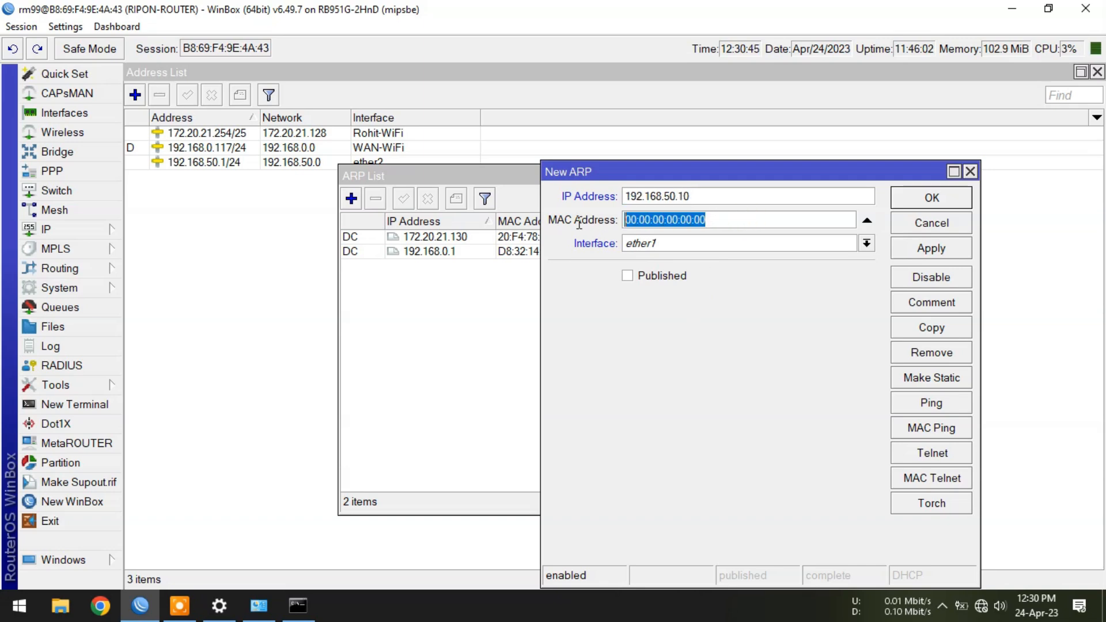
key("ctrl+v")
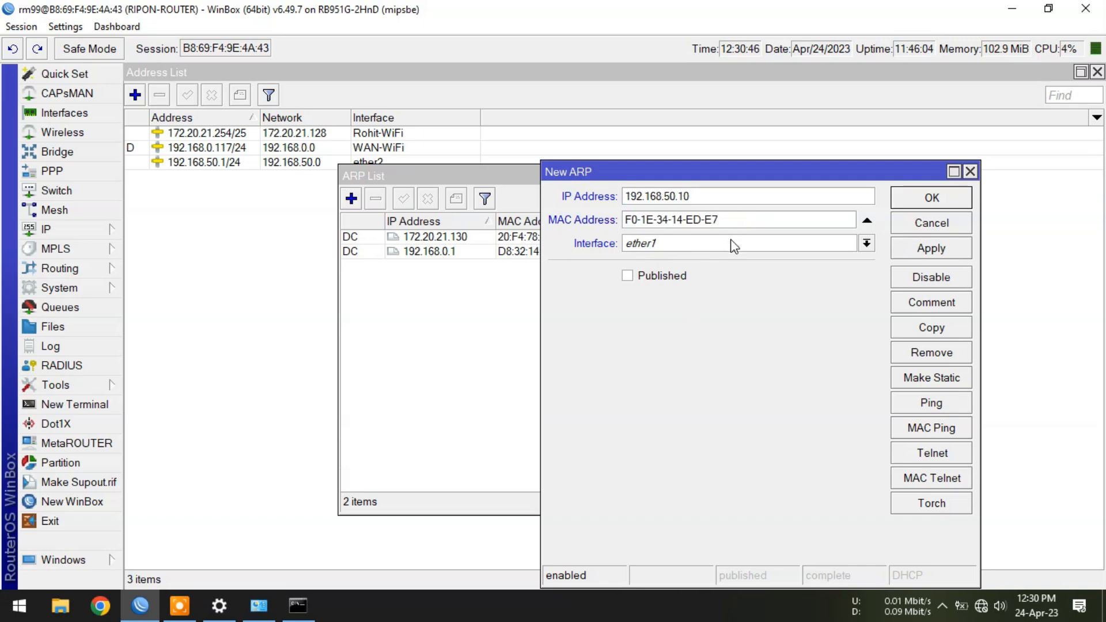
left_click(732, 244)
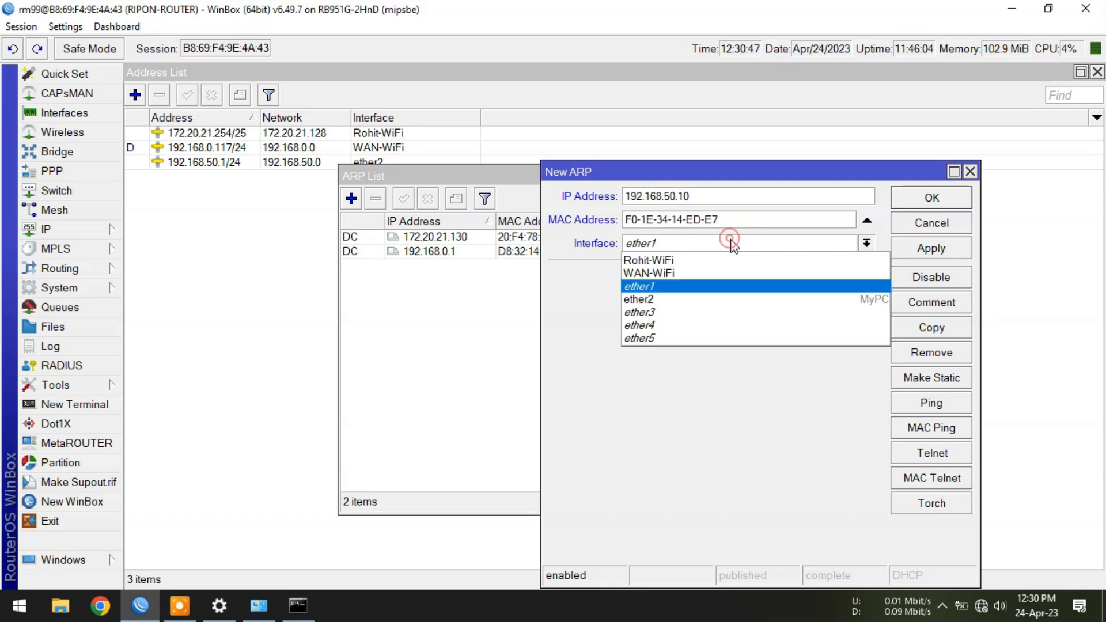
left_click(700, 300)
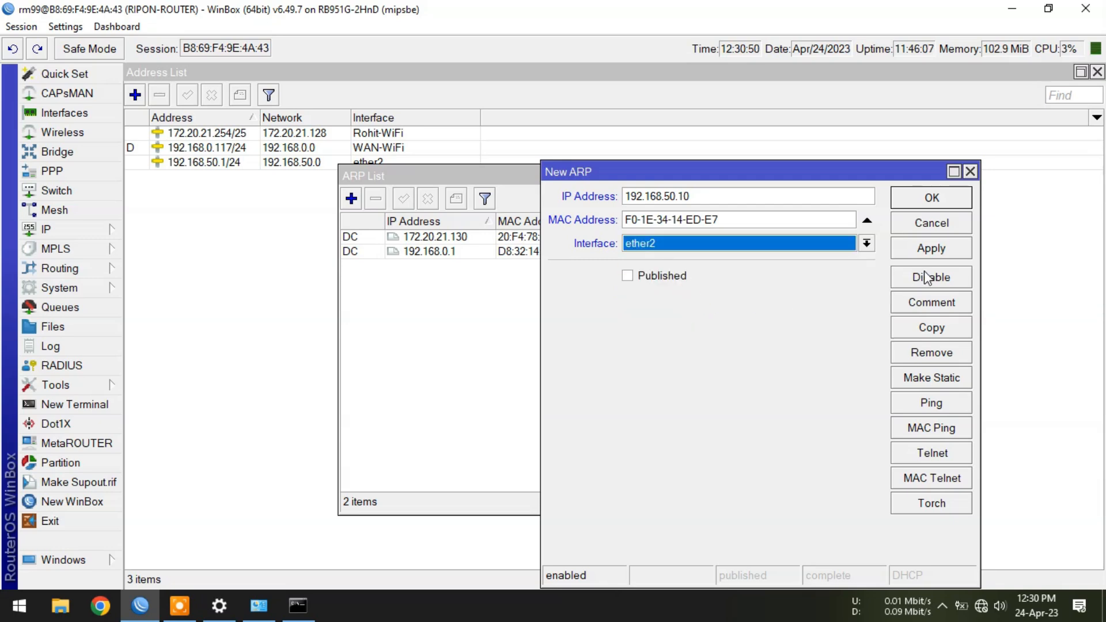
left_click(930, 248)
left_click(933, 197)
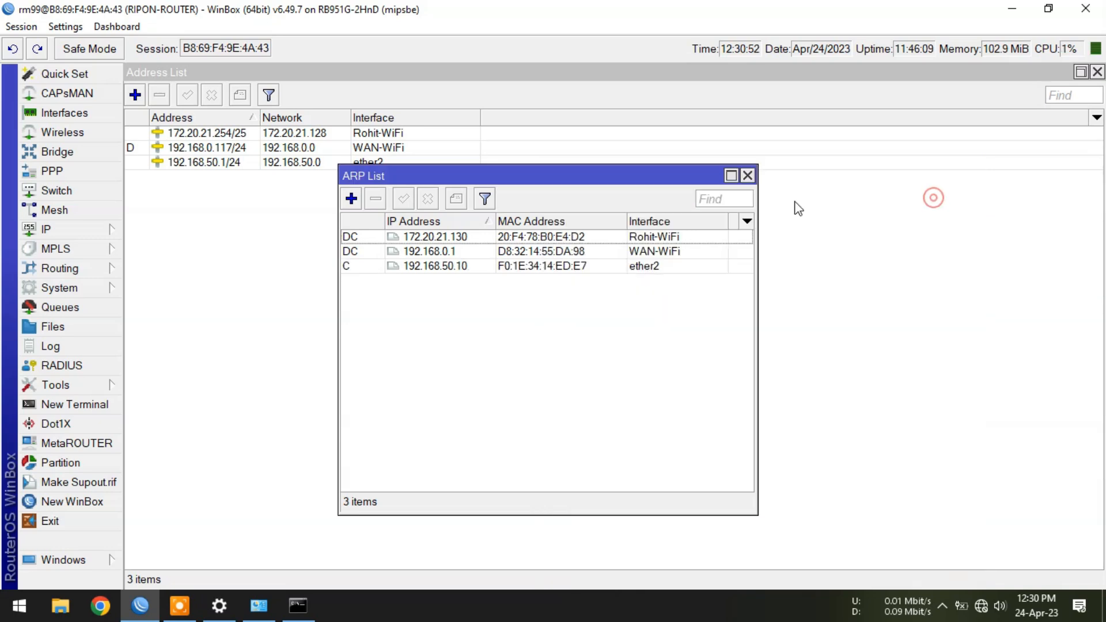
left_click_drag(511, 175, 494, 162)
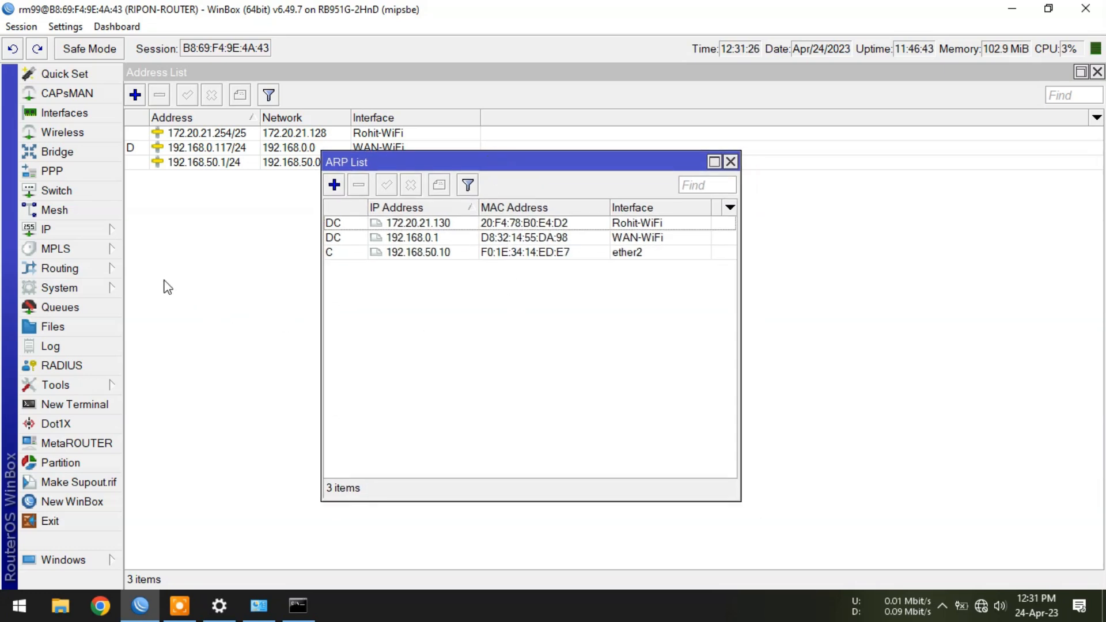
Add a firewall NAT rule with chain srcnat and action masquerade, save it, and close the firewall window
left_click(79, 229)
left_click(170, 248)
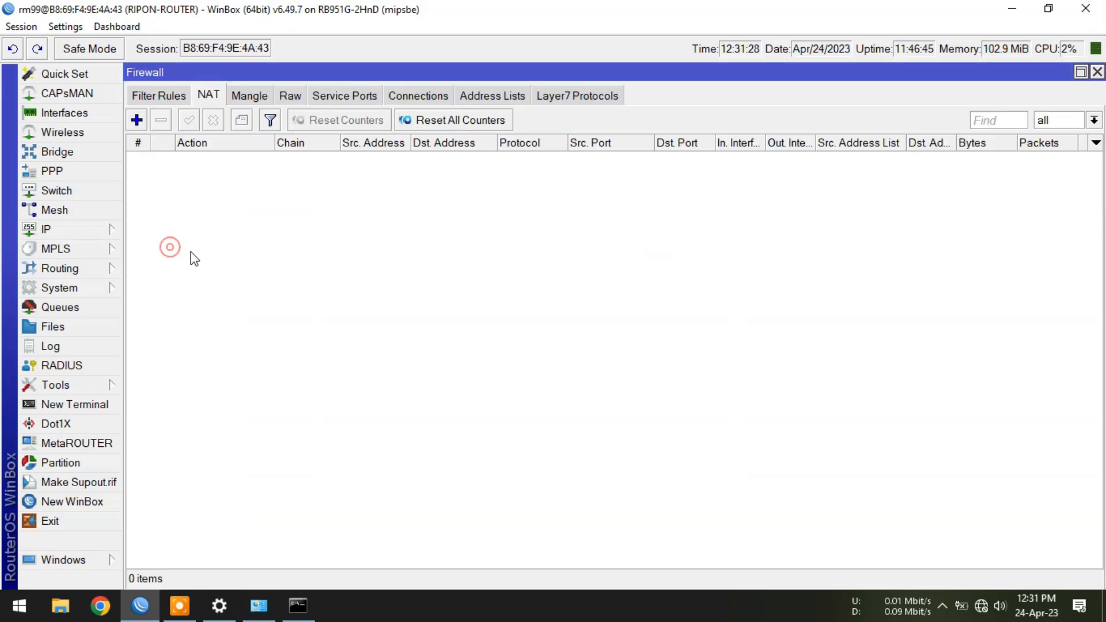
left_click(164, 96)
left_click(208, 96)
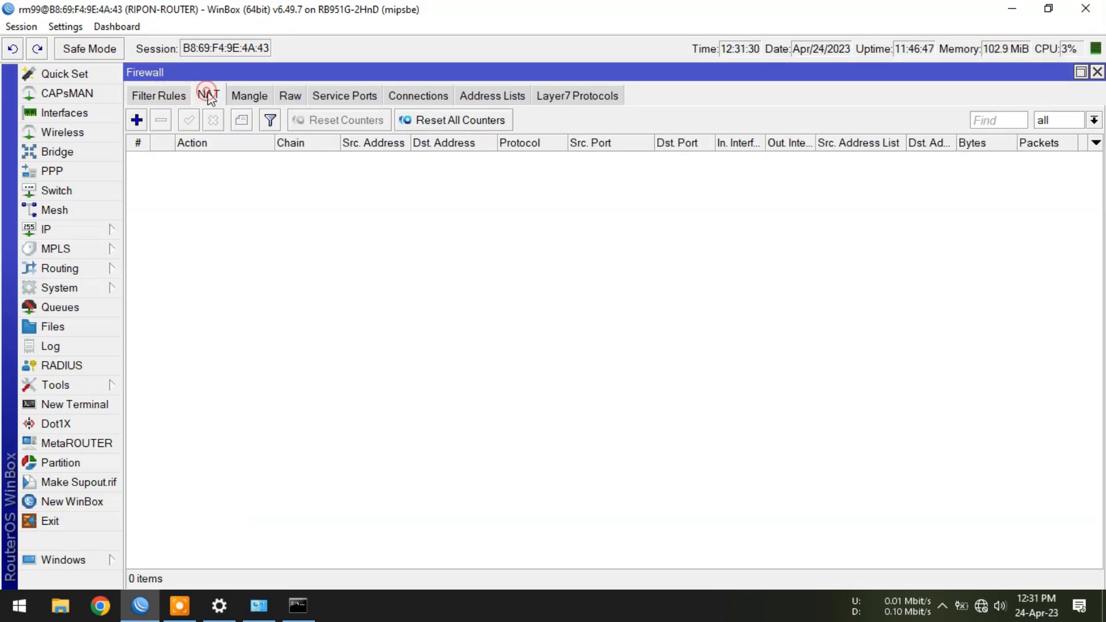
left_click(136, 120)
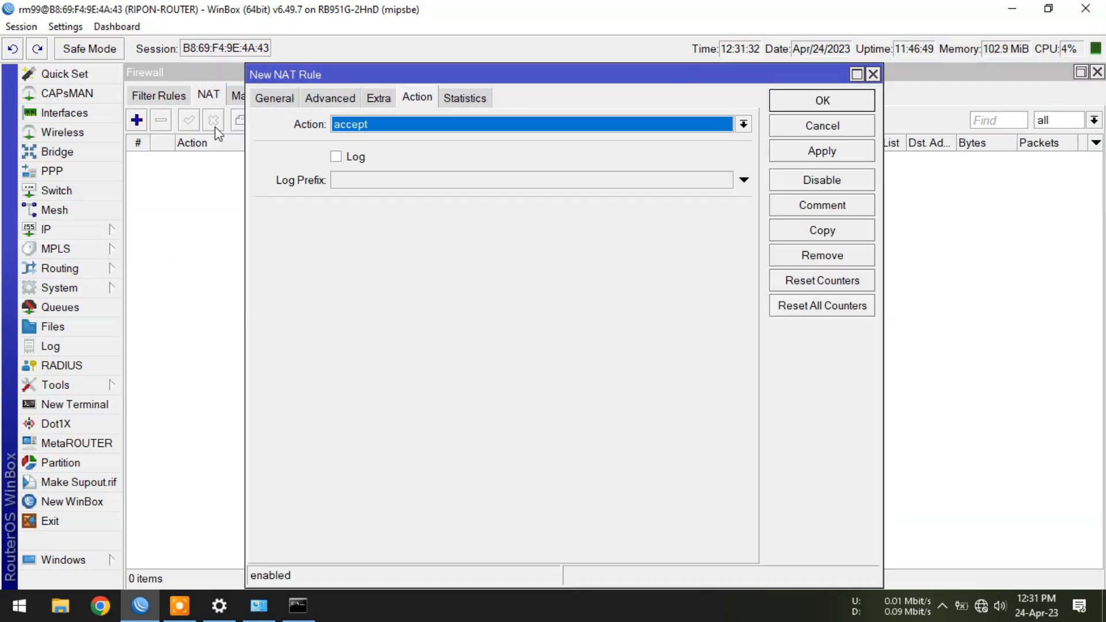
left_click(277, 99)
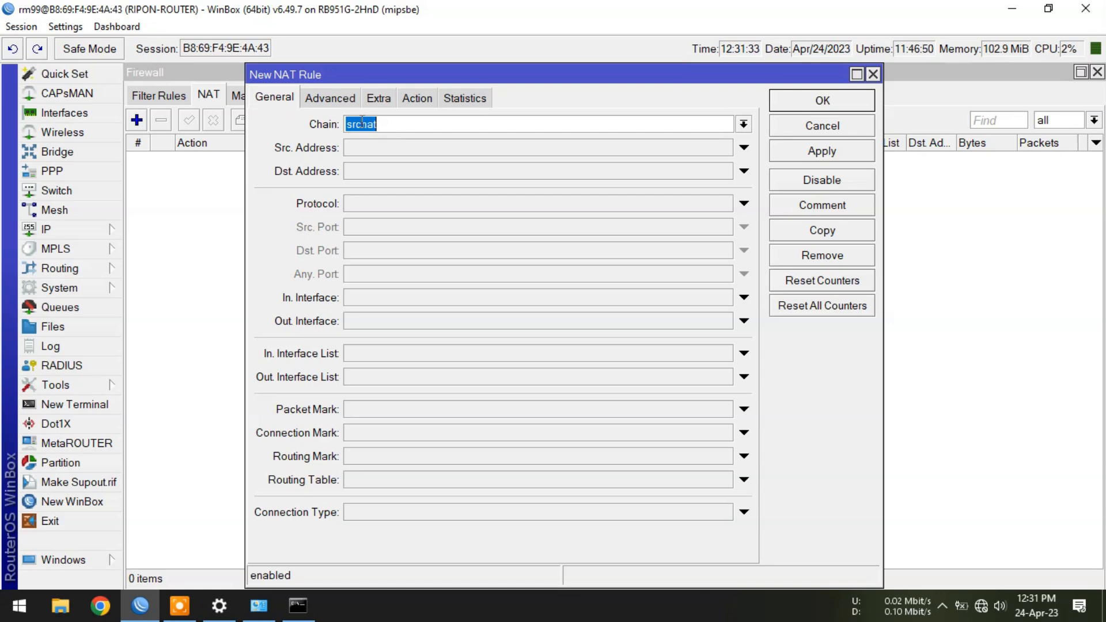
left_click(415, 98)
left_click(409, 127)
left_click(379, 220)
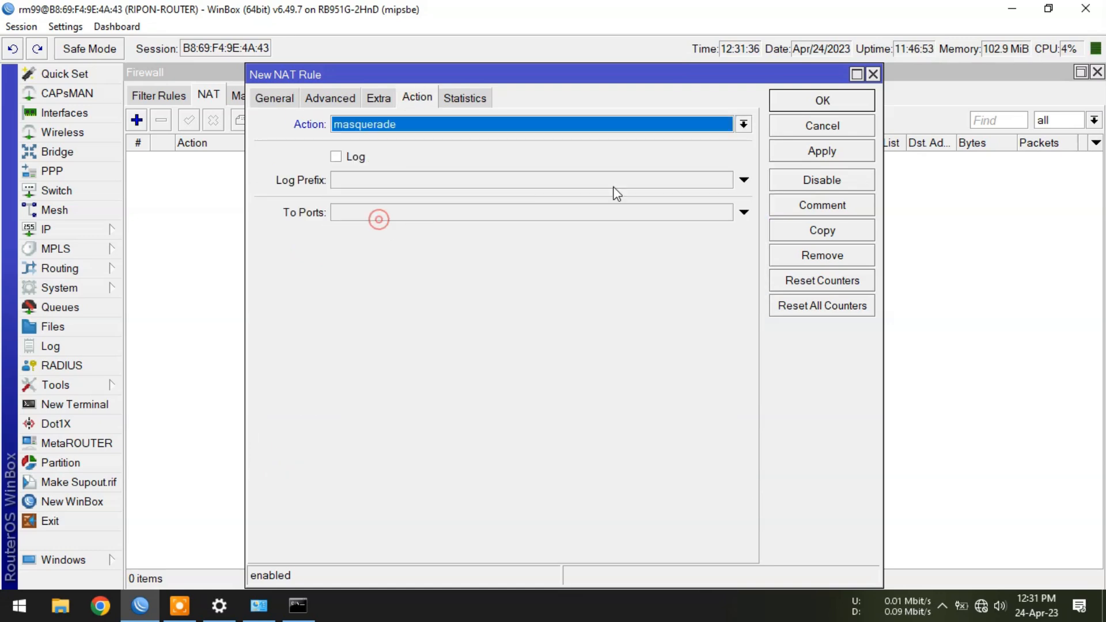
left_click(806, 104)
left_click(1097, 72)
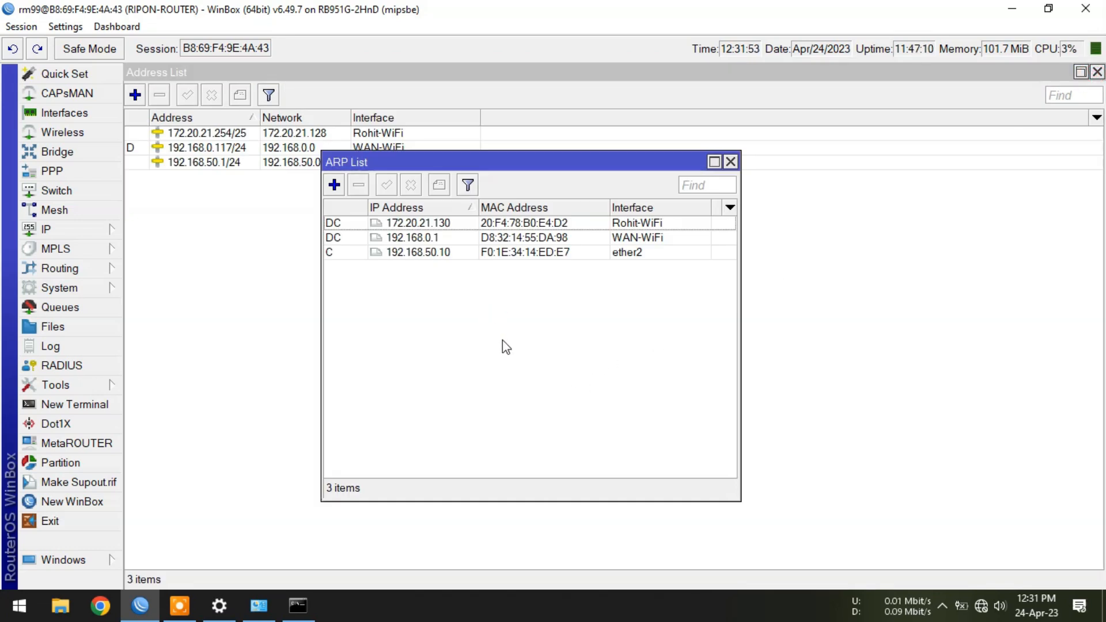
Switch to the Windows Network Connections window and open the TCP/IPv4 properties of the Ethernet 2 adapter
left_click(252, 615)
left_click(392, 173)
right_click(397, 183)
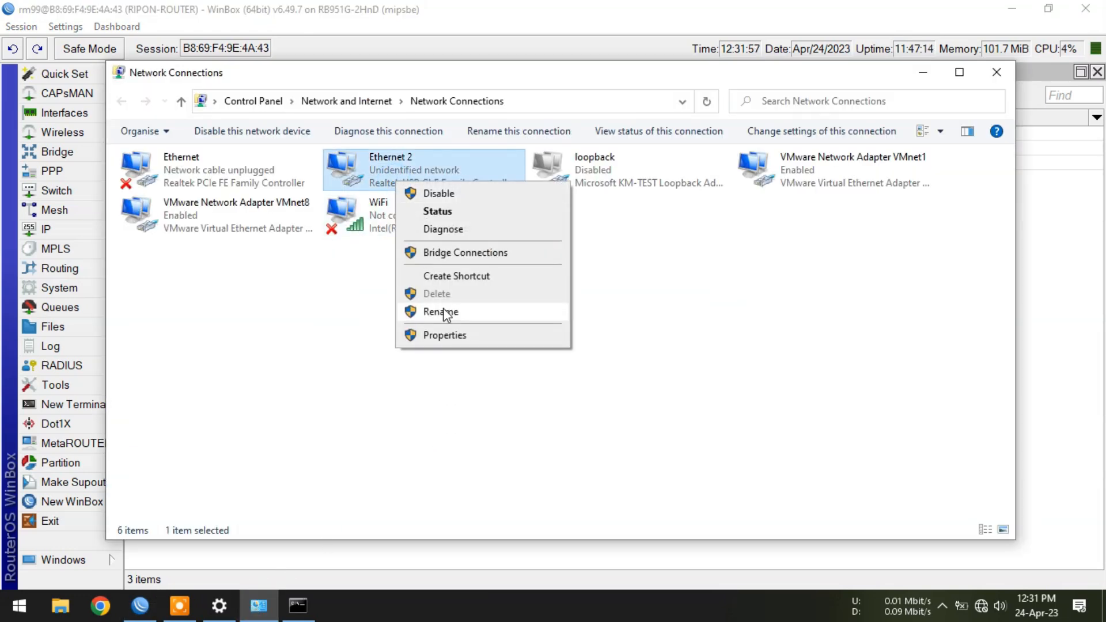
left_click(451, 336)
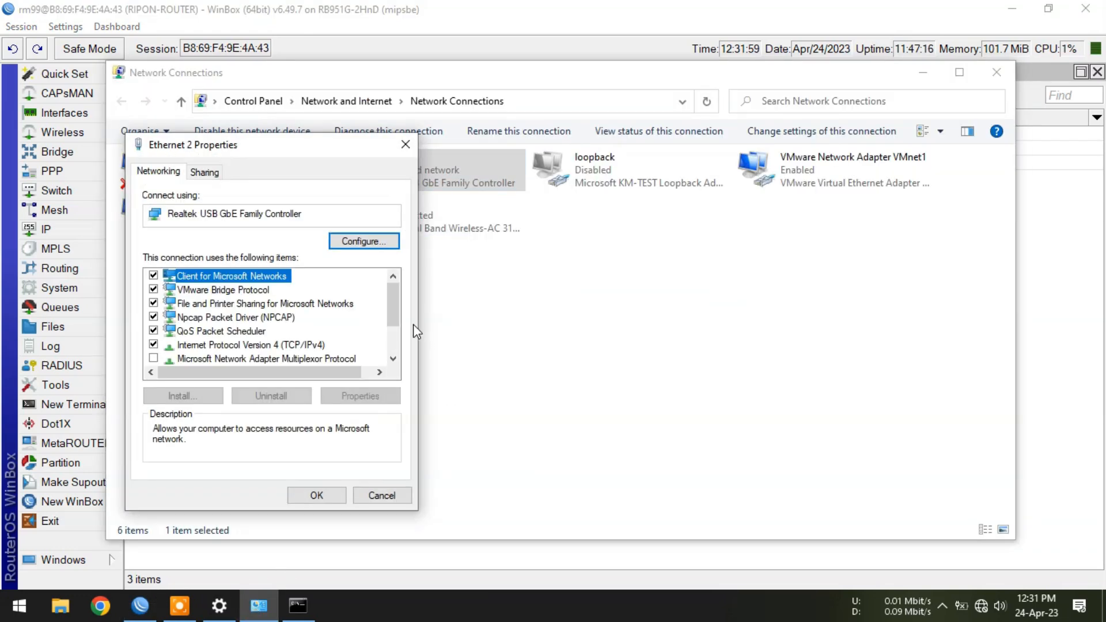
double_click(314, 346)
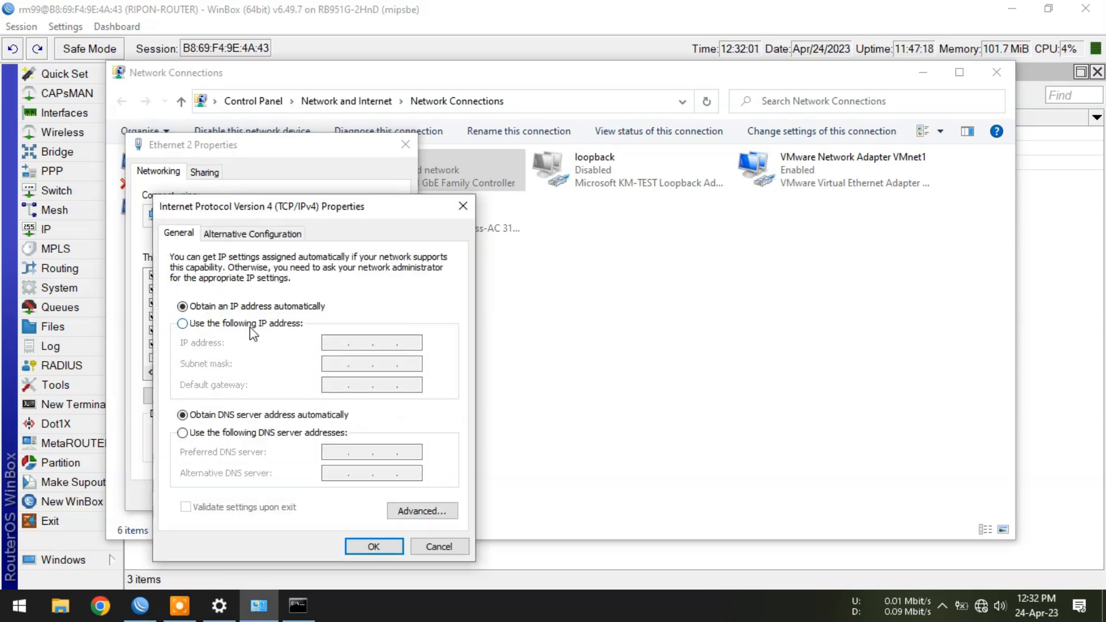
Assign Ethernet 2 the static IP 192.168.50.10, mask 255.255.255.0, gateway 192.168.50.1 and preferred DNS 8.8.8.8, and save the adapter settings
left_click(251, 325)
type("192 . 168 . 50 .")
key("Tab")
type("192.168.")
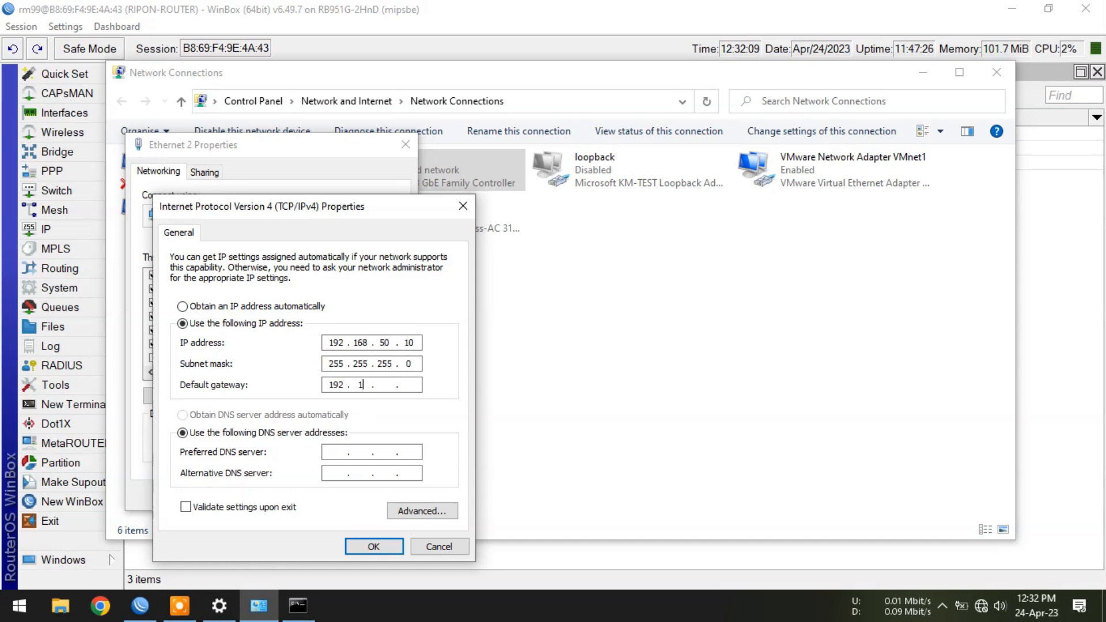
key("Tab")
key("Tab")
type("8.8.8")
left_click(373, 546)
left_click(317, 497)
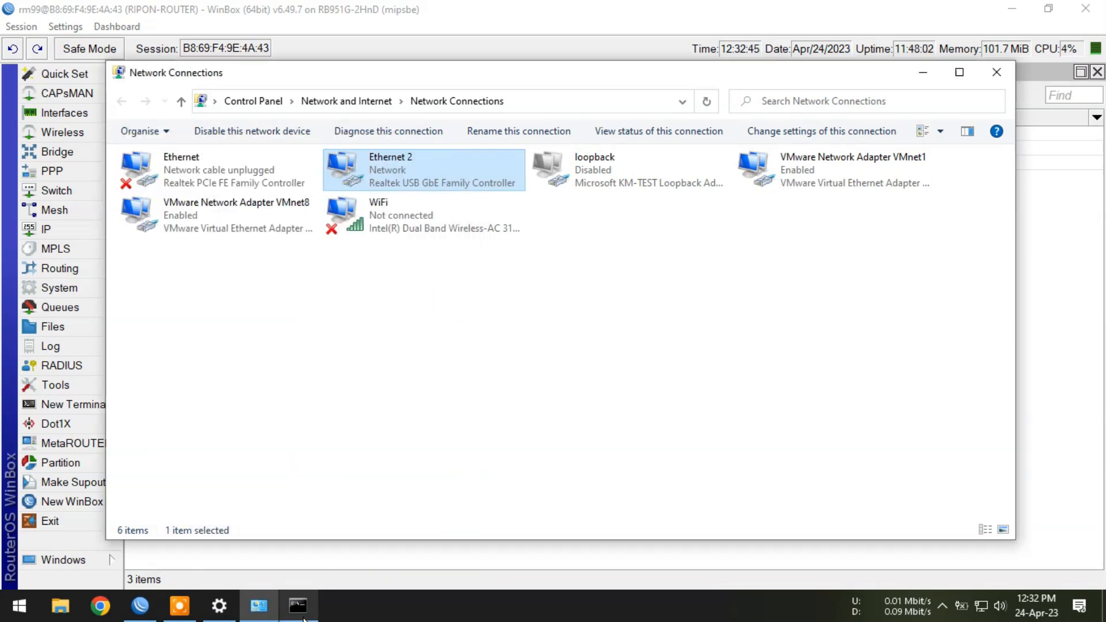
Switch to Command Prompt, clear the screen, and test internet connectivity by pinging google.com, stopping the ping after a few packets
left_click(298, 605)
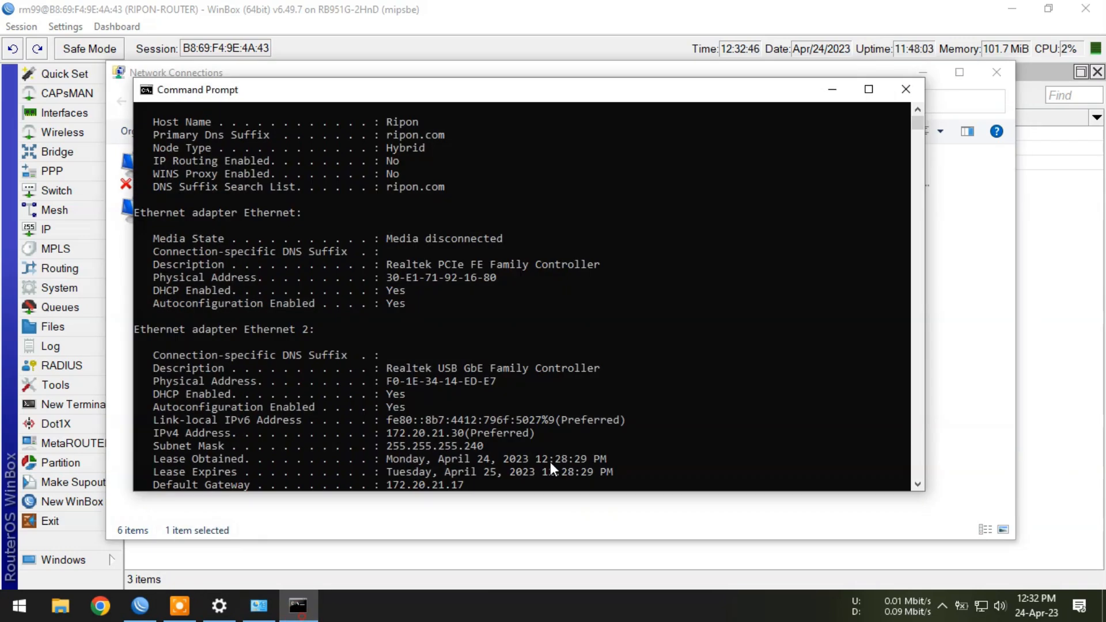
type("cls")
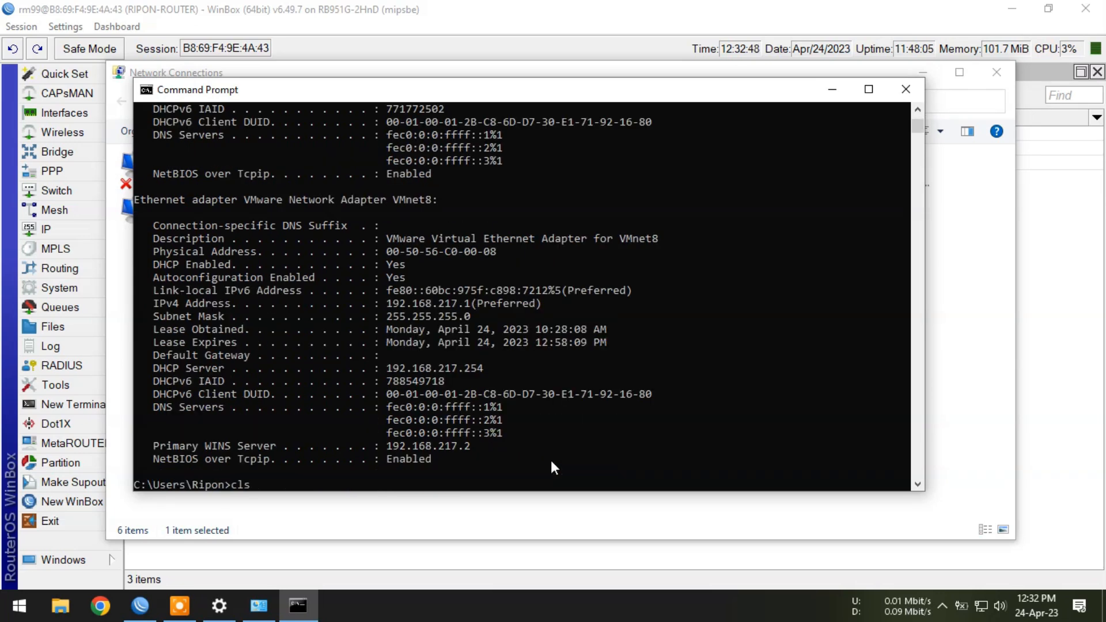
key("Return")
type("ping go")
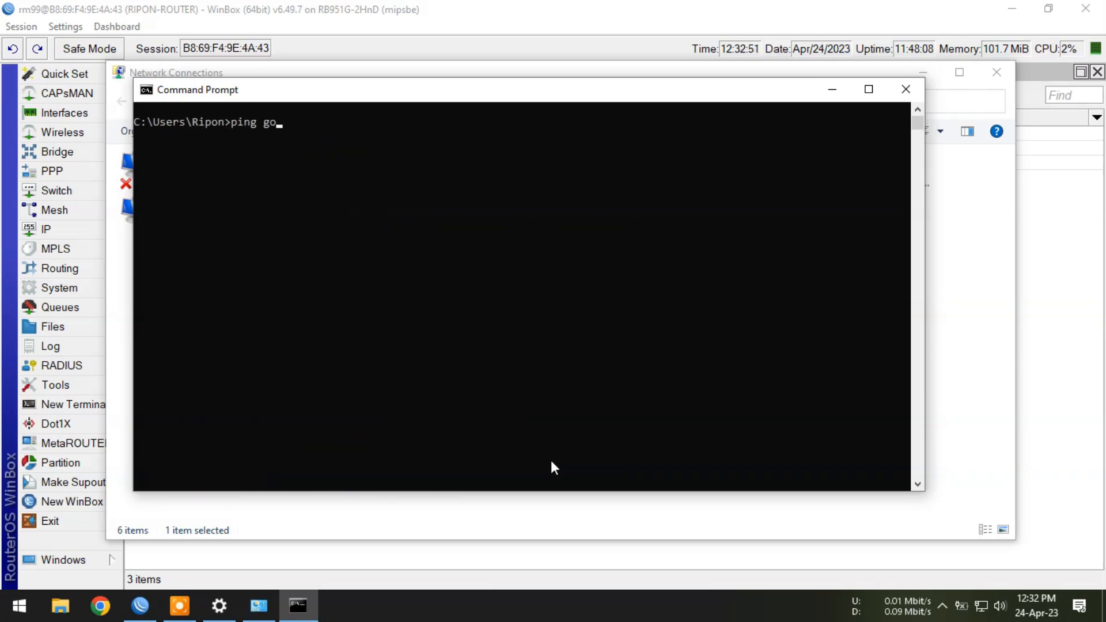
type("ogle.com")
key("Return")
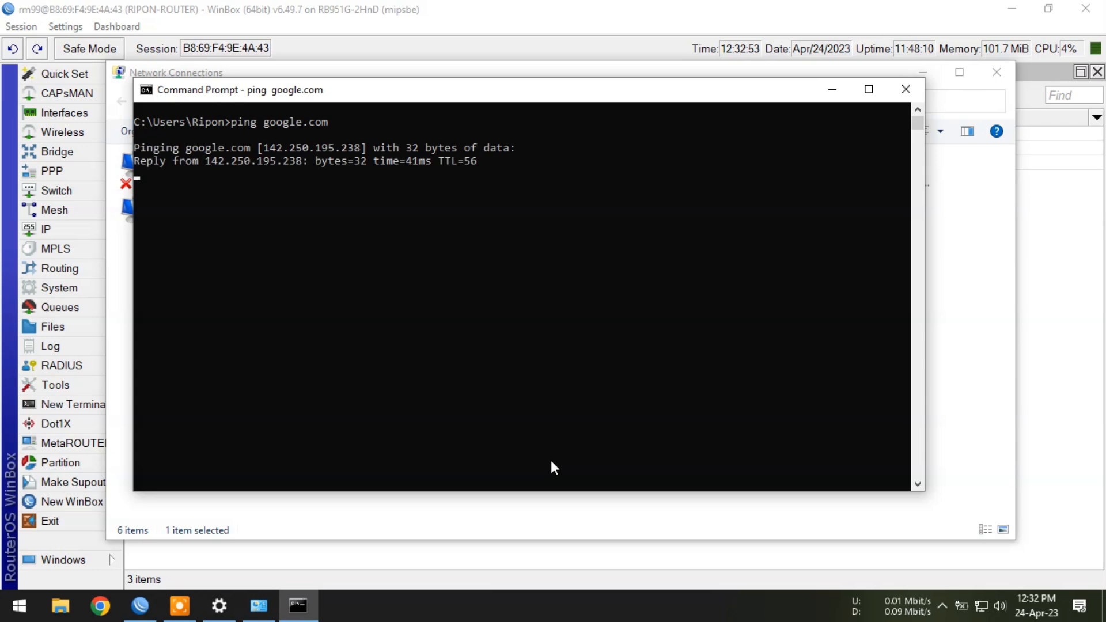
key("ctrl+c")
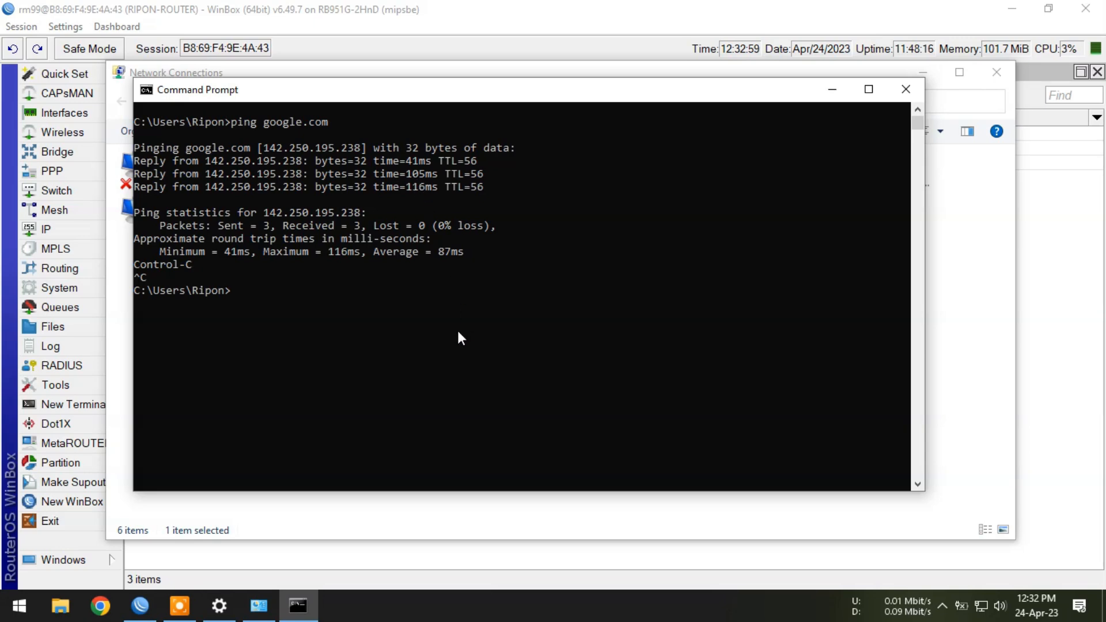
Return to Network Connections, change Ethernet 2's static IPv4 address to 192.168.50.2, and save the adapter settings
left_click(264, 614)
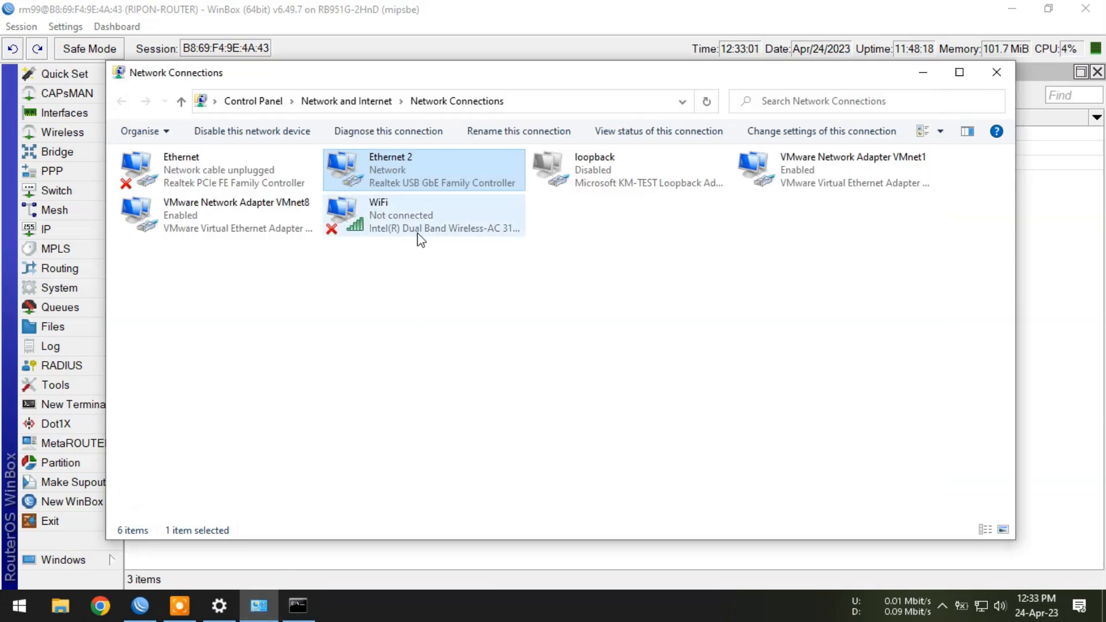
right_click(413, 169)
left_click(468, 332)
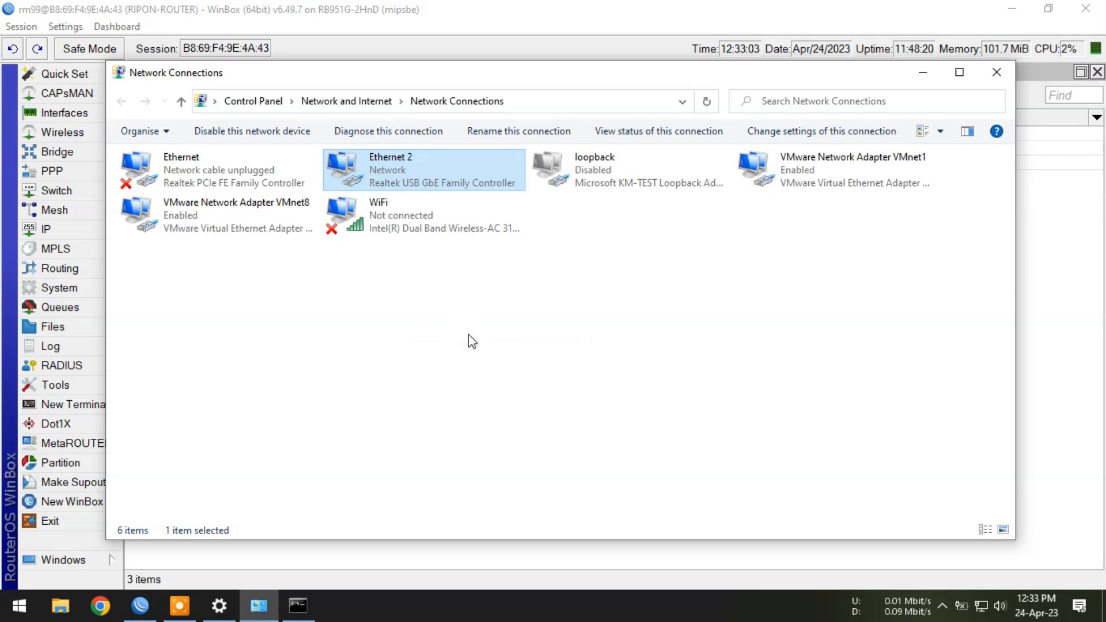
left_click(303, 346)
double_click(304, 346)
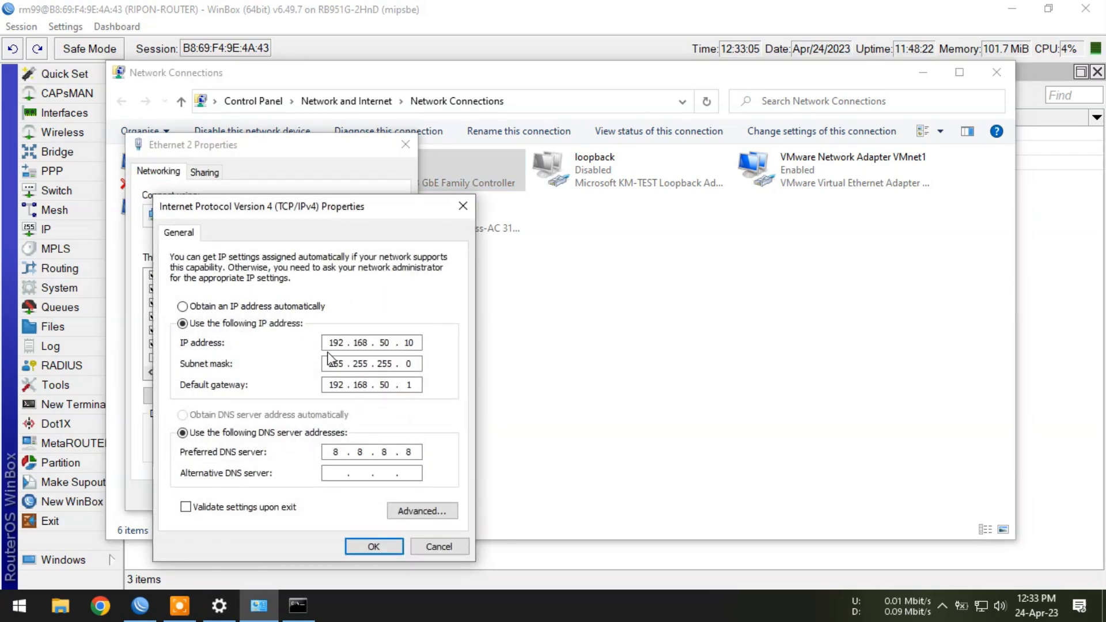
key("BackSpace")
key("BackSpace")
type("2")
left_click(373, 549)
left_click(317, 496)
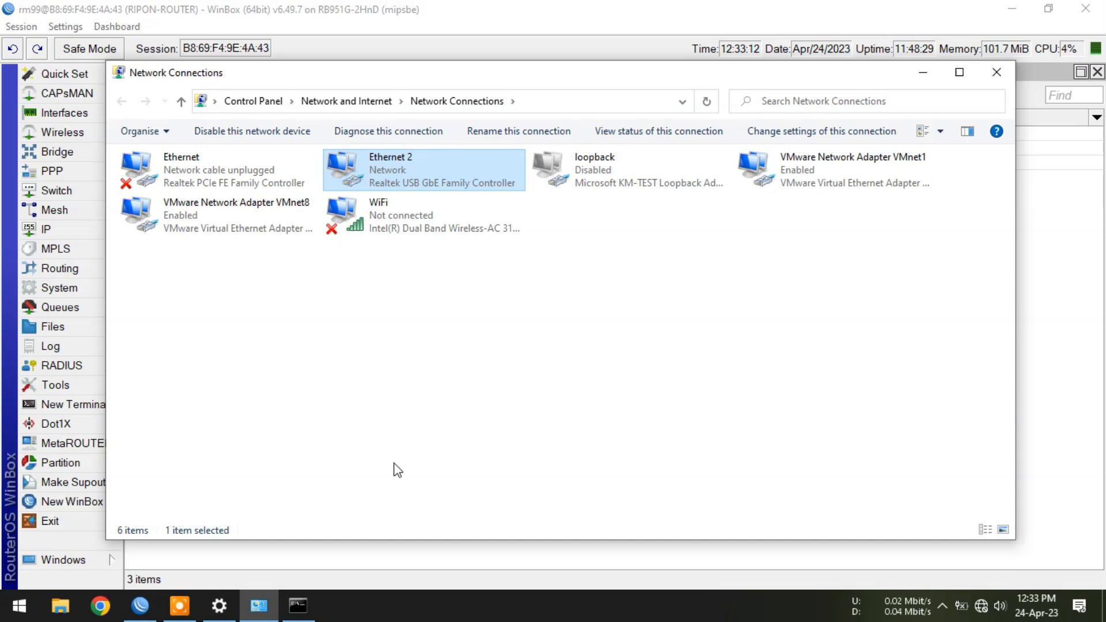
Ping google.com again from Command Prompt to test connectivity with the changed IP address, and stop the ping
left_click(298, 605)
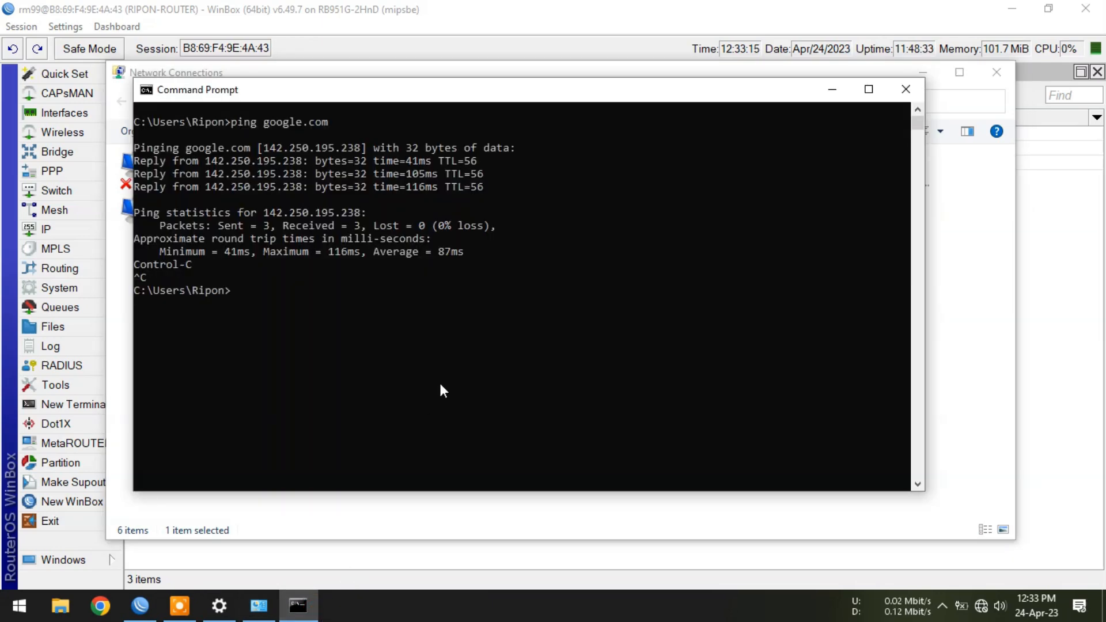
key("Up")
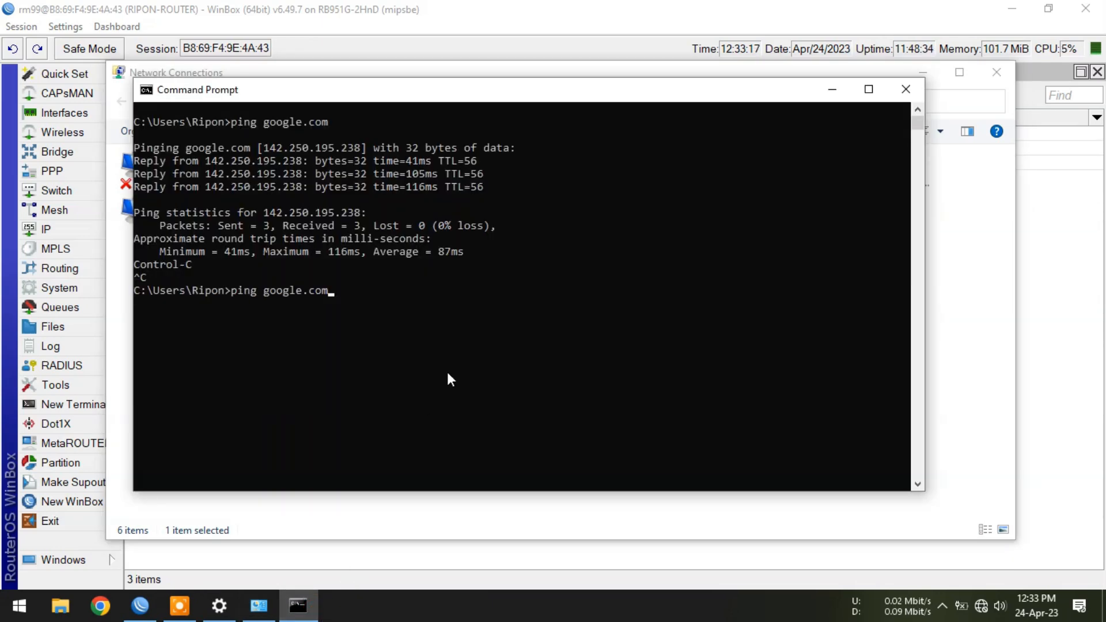
key("Return")
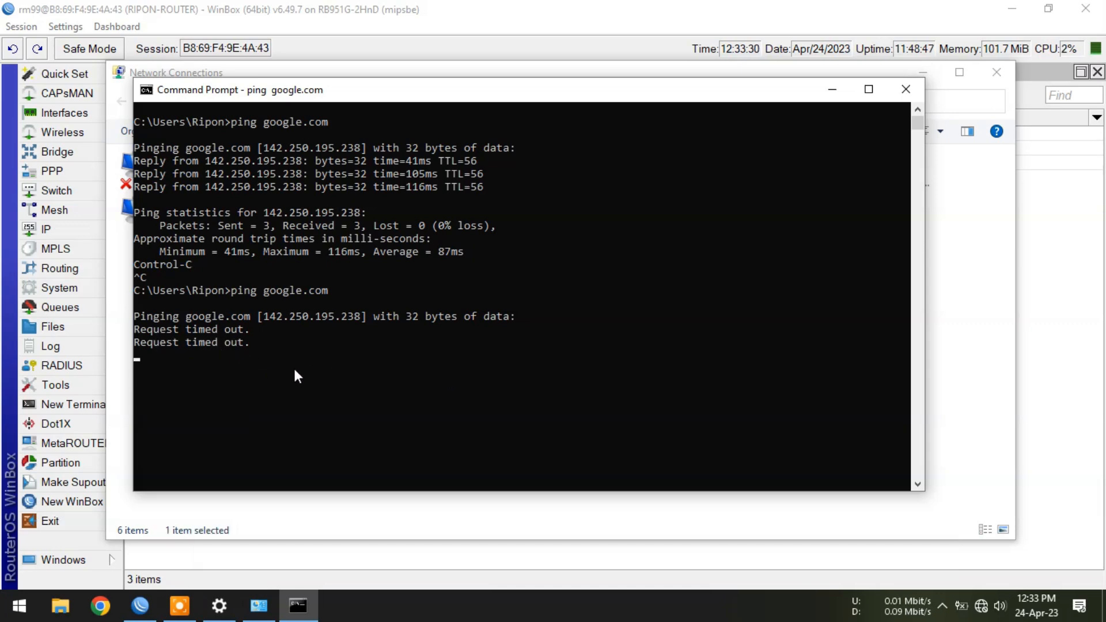
key("ctrl+c")
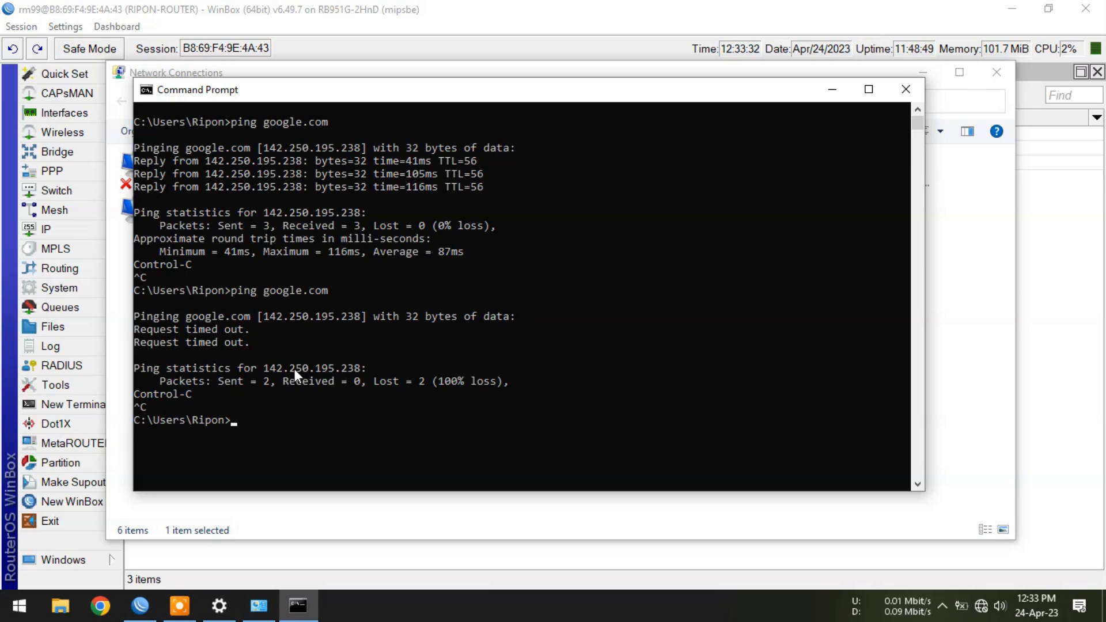